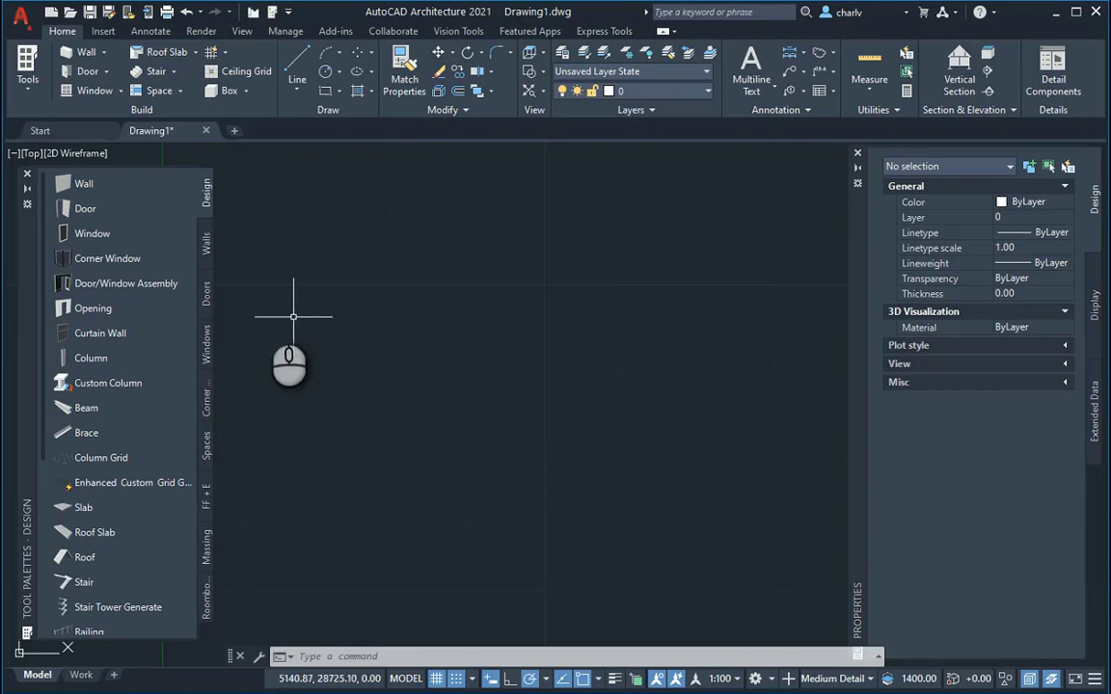
# Step: Browse the Design tool palettes to review the wall, door and window styles
pyautogui.click(86, 408)
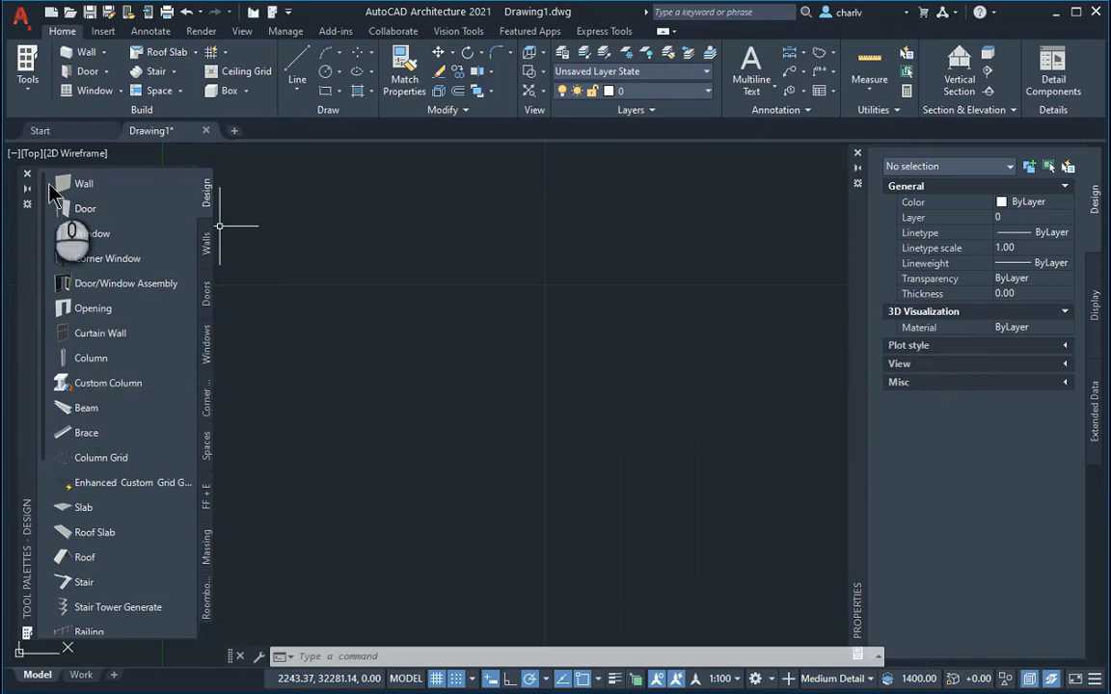
pyautogui.click(28, 92)
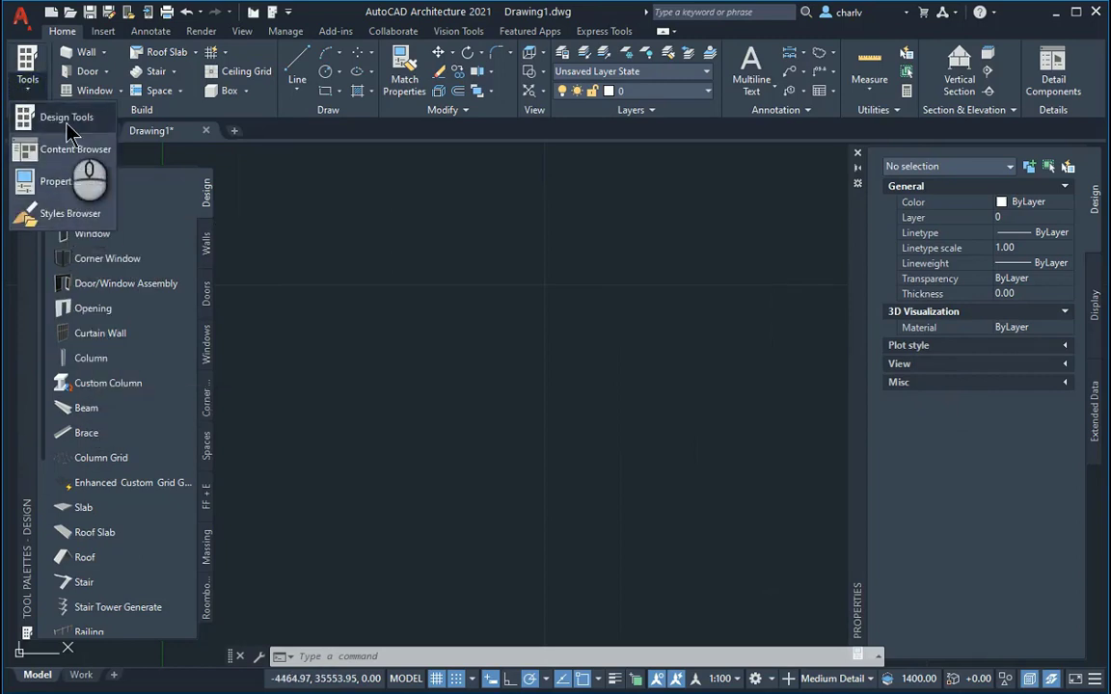
pyautogui.click(29, 85)
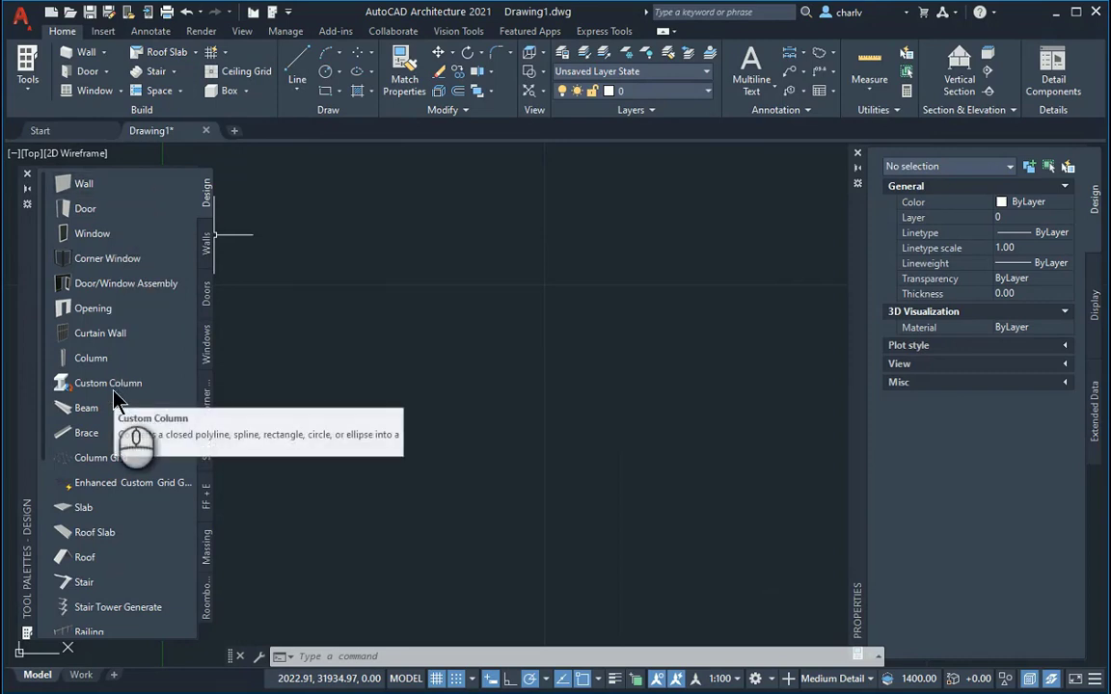
pyautogui.moveTo(115, 370); pyautogui.dragTo(207, 277)
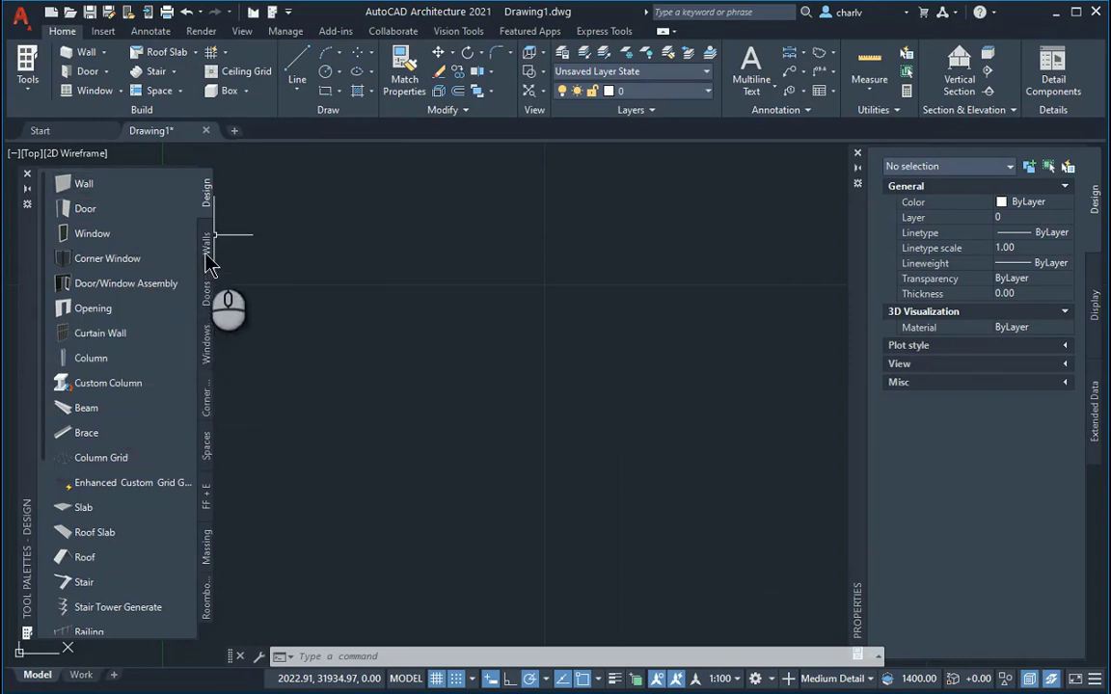
pyautogui.click(208, 252)
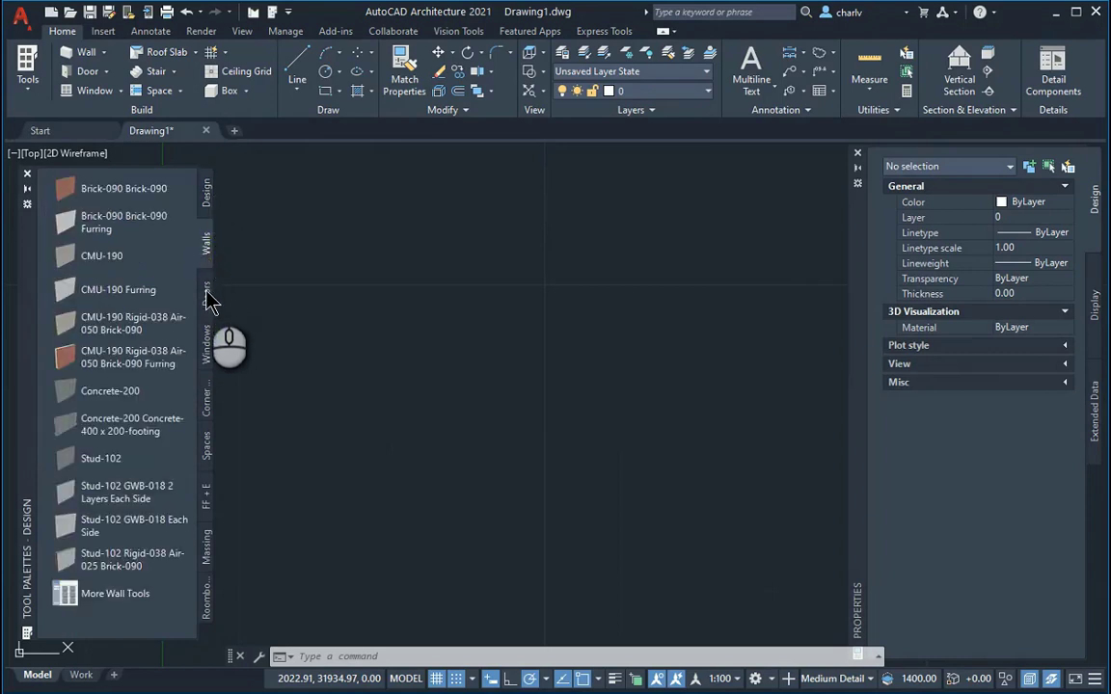
pyautogui.click(206, 293)
pyautogui.click(209, 347)
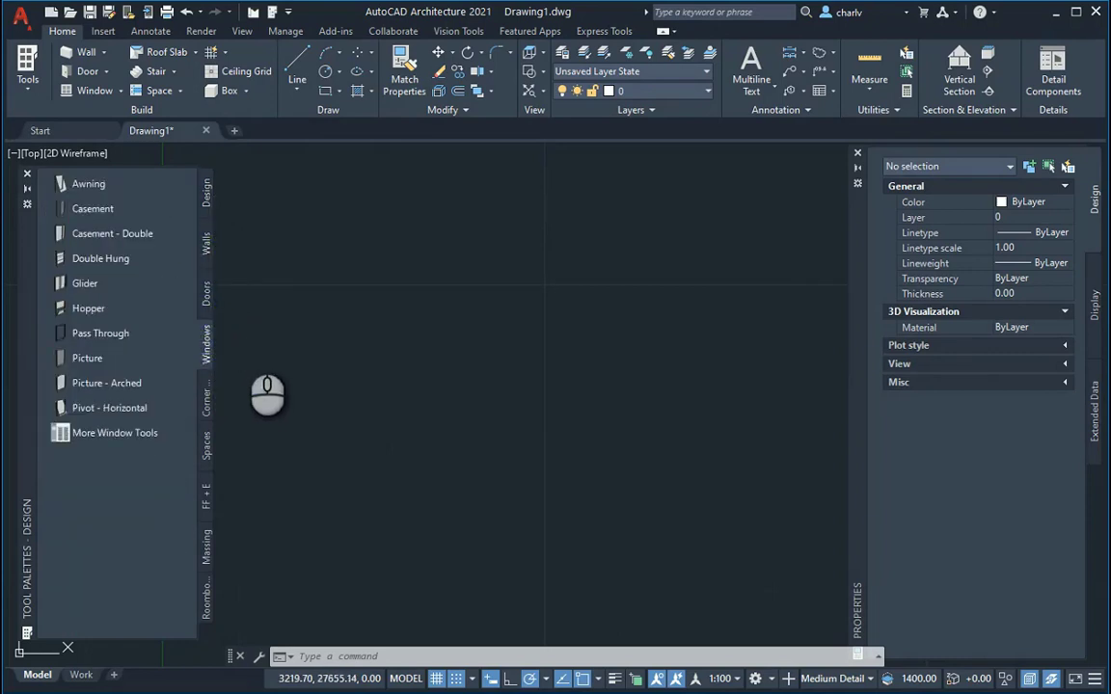
pyautogui.click(207, 200)
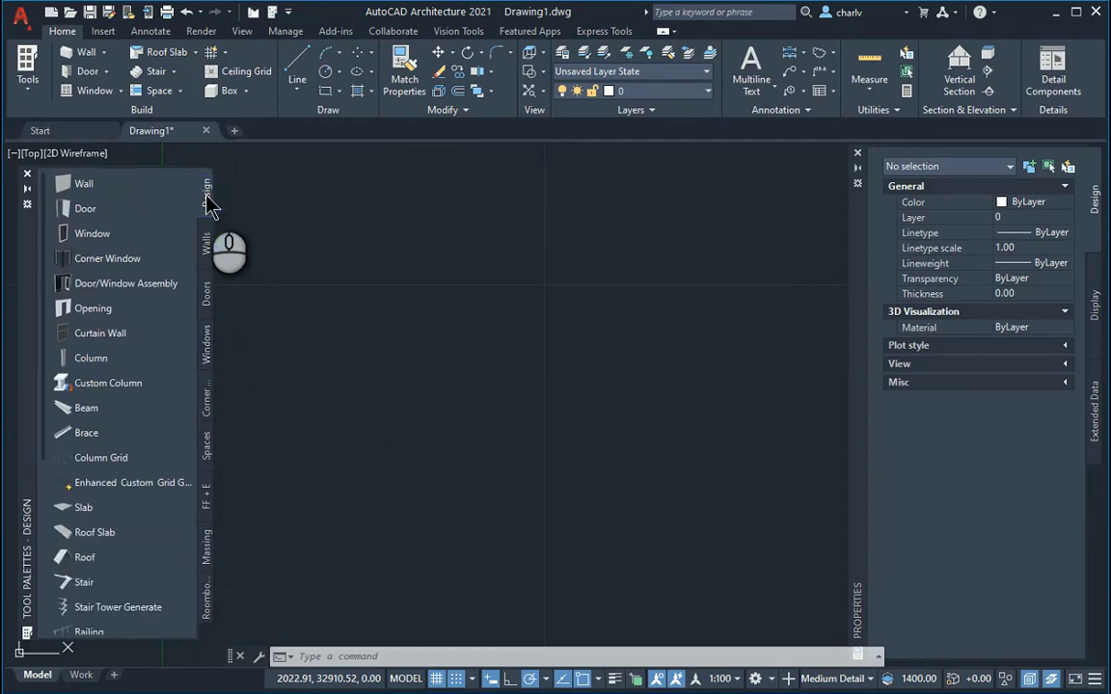
# Step: Start a 270-wide, 3000-high wall and fix the first wall run at 5000
pyautogui.click(84, 184)
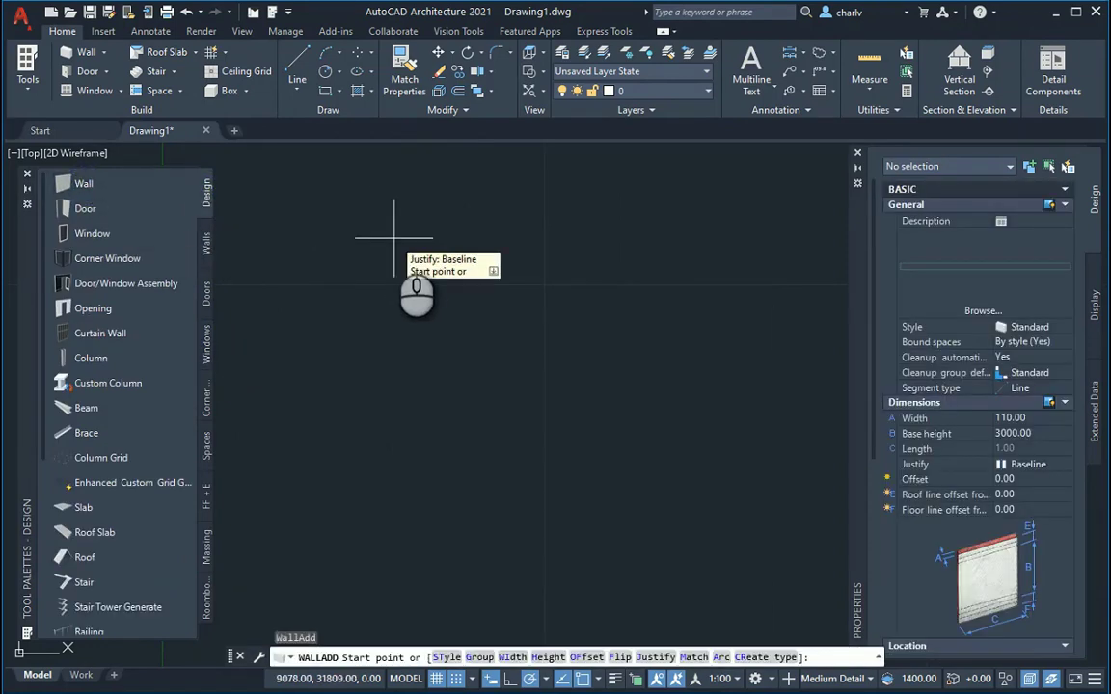
pyautogui.click(1032, 419)
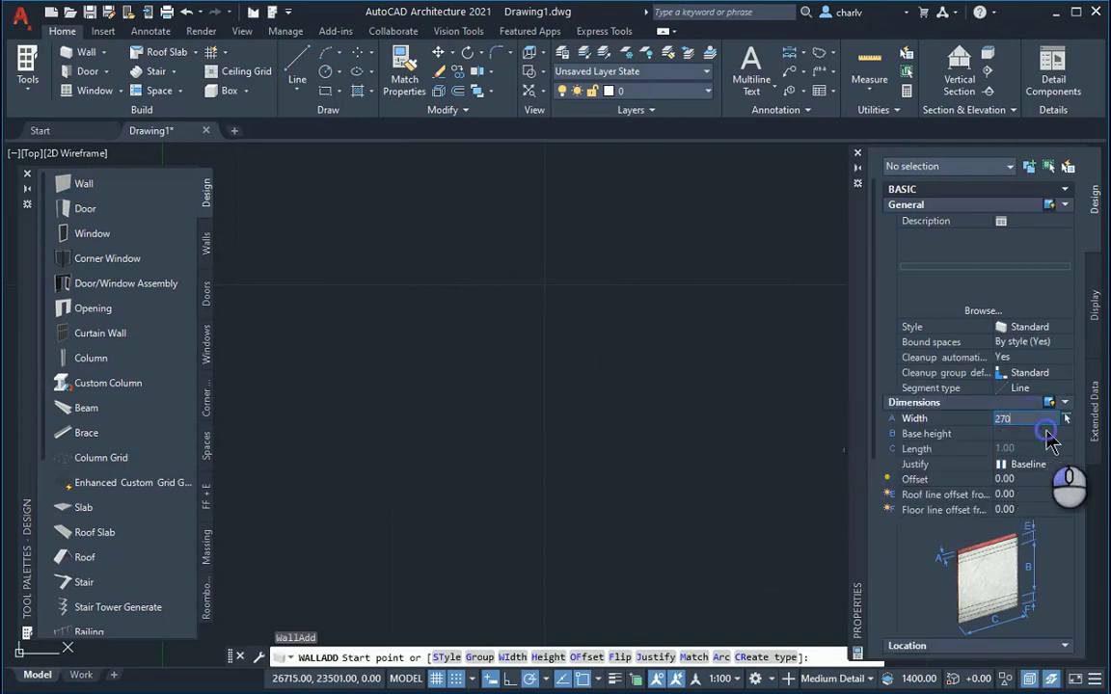
pyautogui.click(1046, 434)
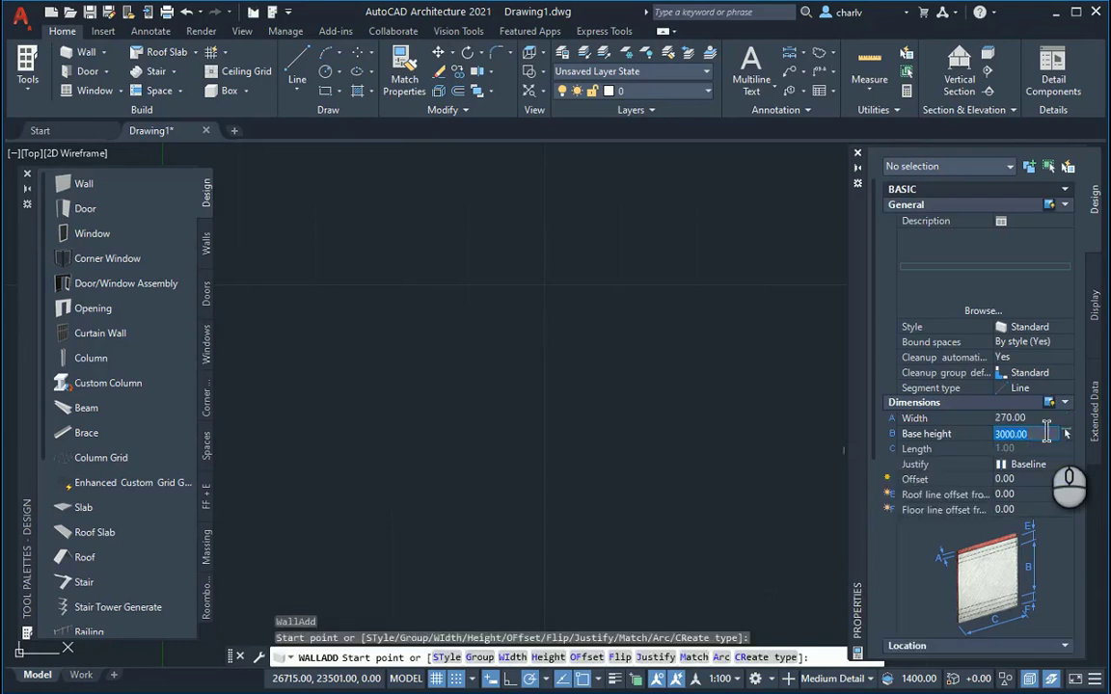
pyautogui.click(321, 254)
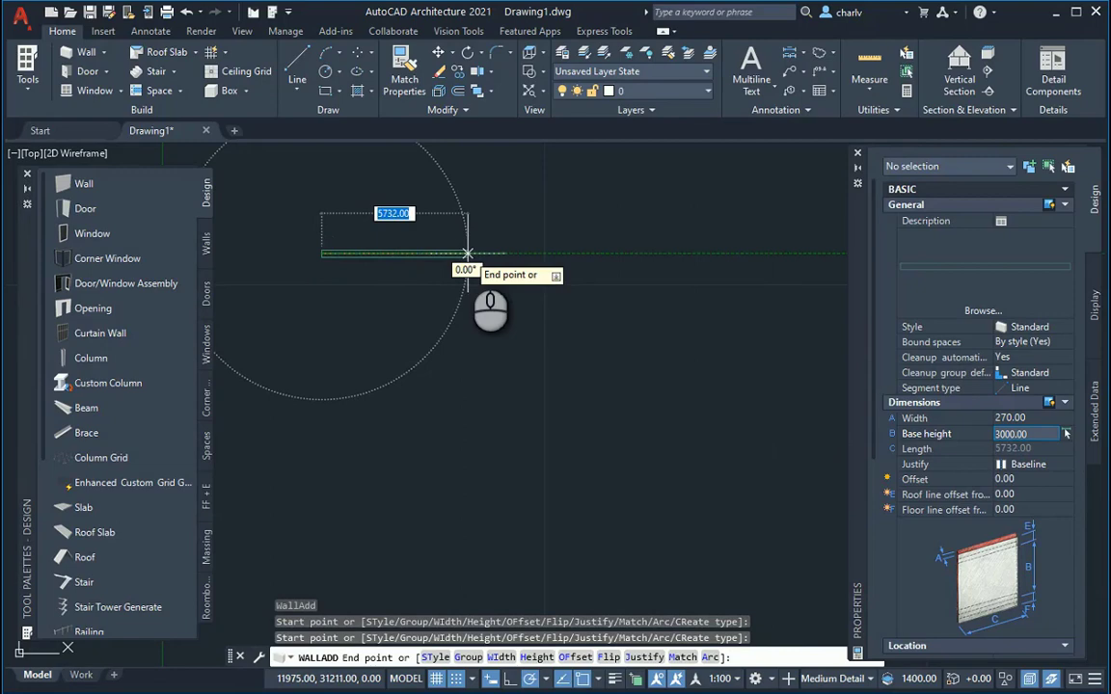
pyautogui.press('Return')
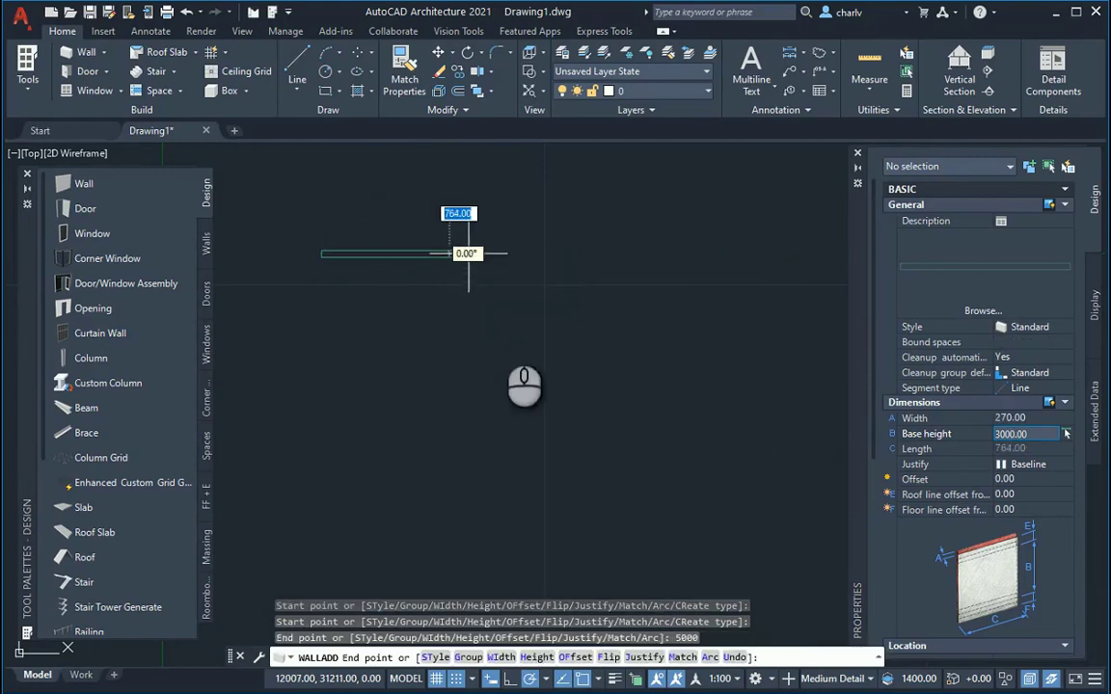
# Step: Continue the walls through the inner, right, bottom and left corners to close the L outline
pyautogui.click(449, 381)
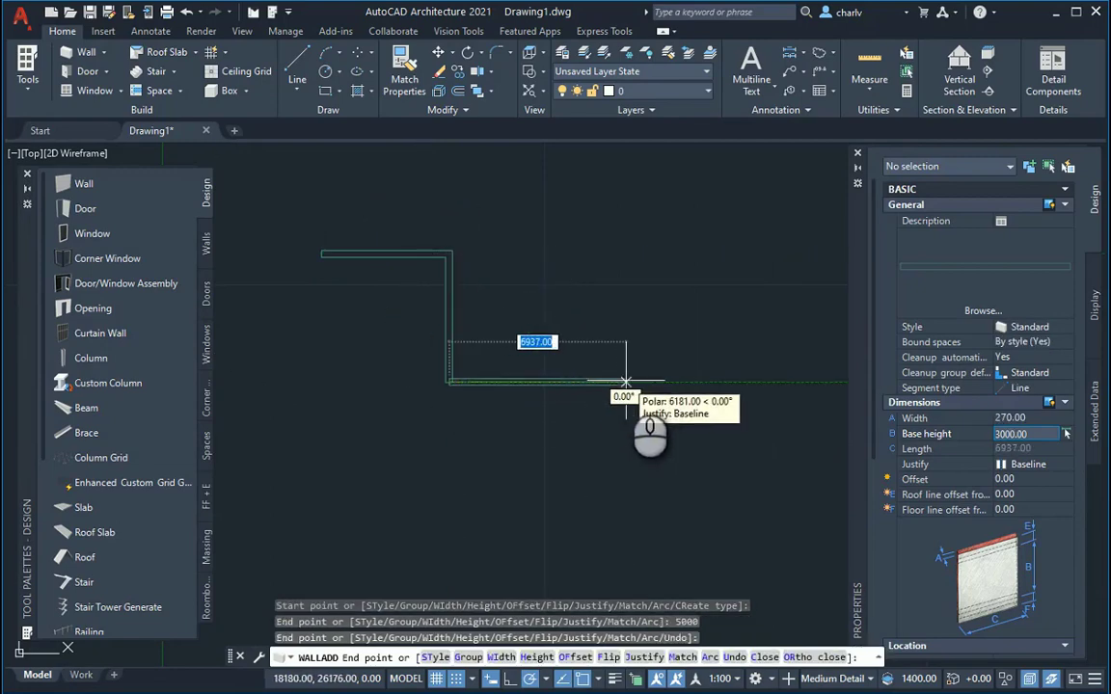
pyautogui.click(649, 382)
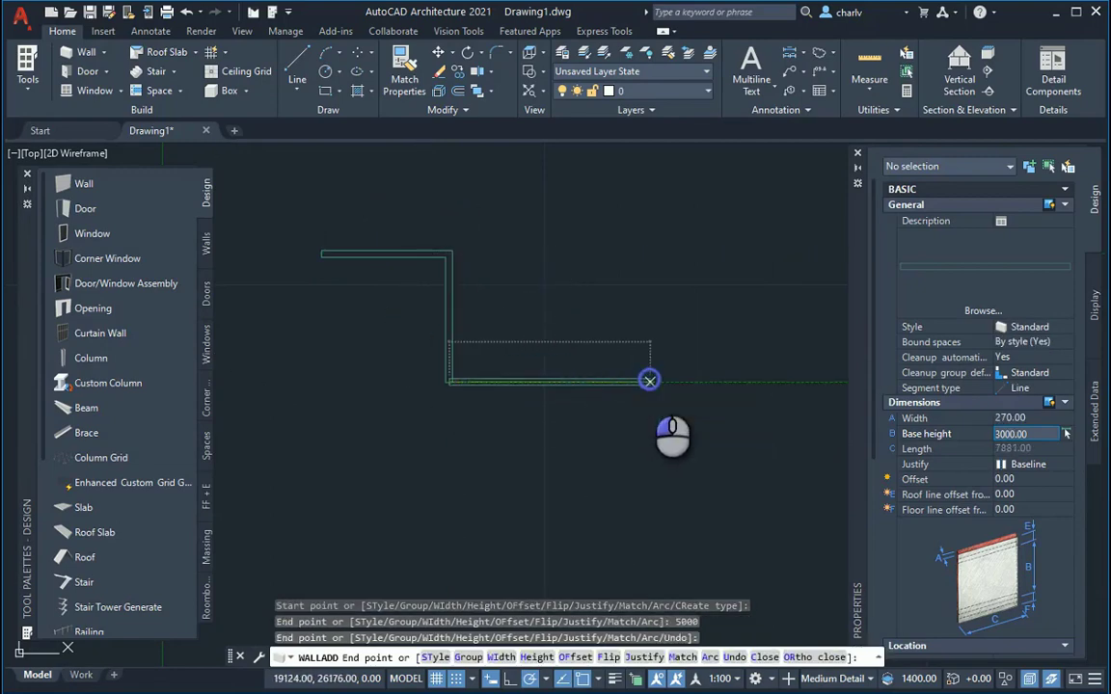
pyautogui.click(649, 538)
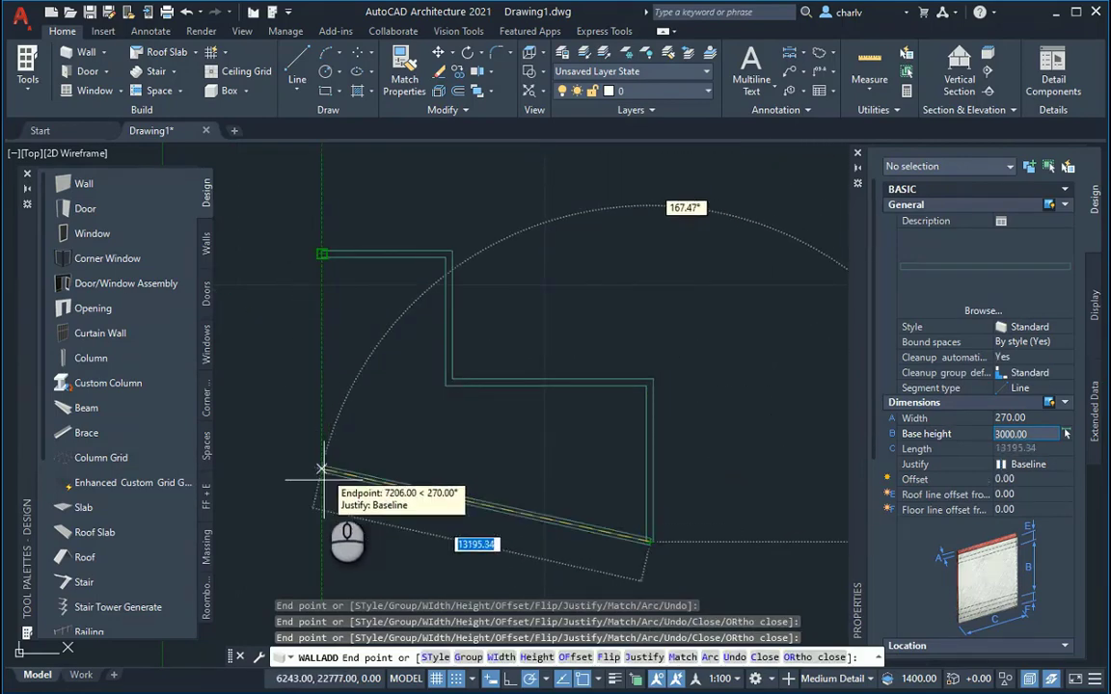
pyautogui.click(322, 542)
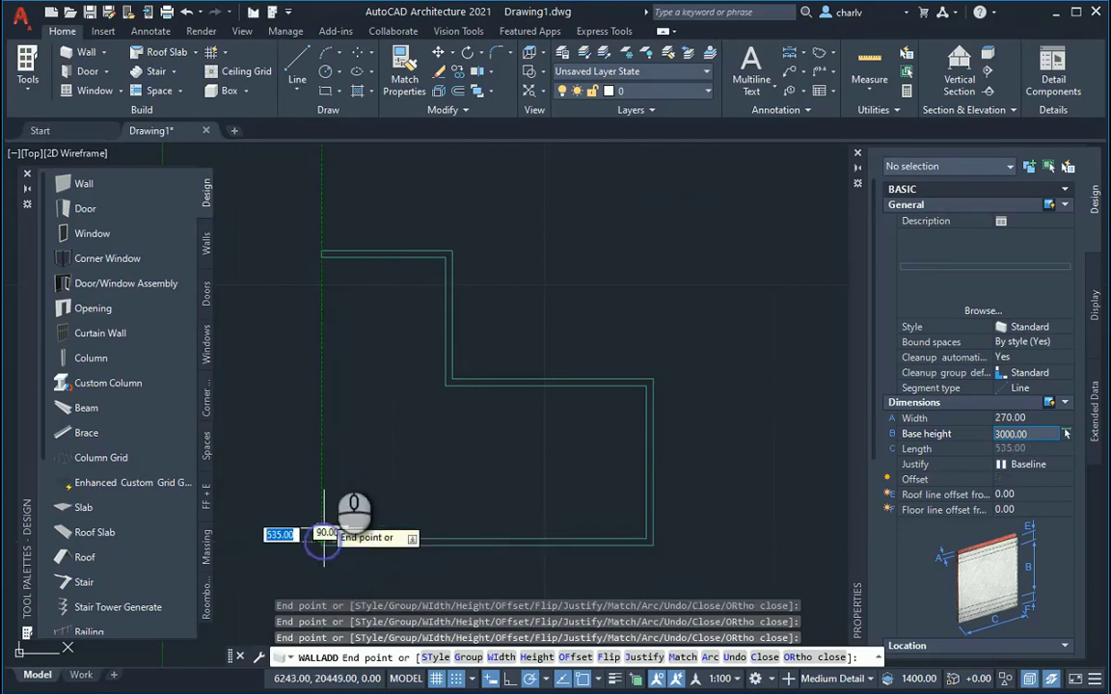
pyautogui.click(322, 259)
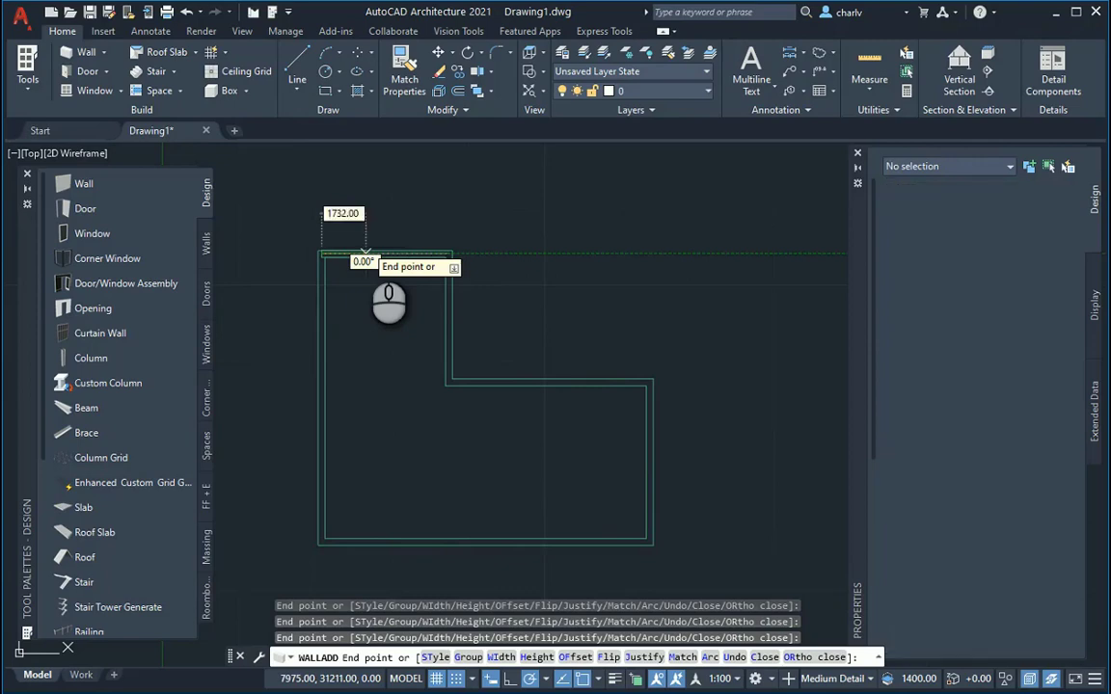
pyautogui.press('Escape')
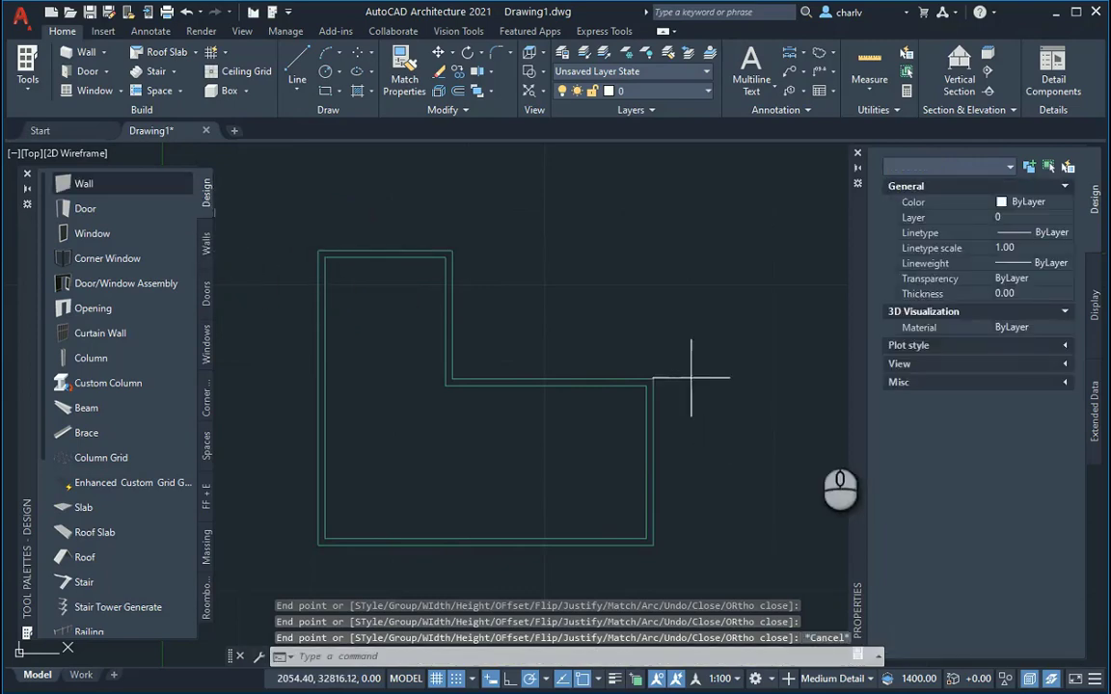
pyautogui.click(176, 197)
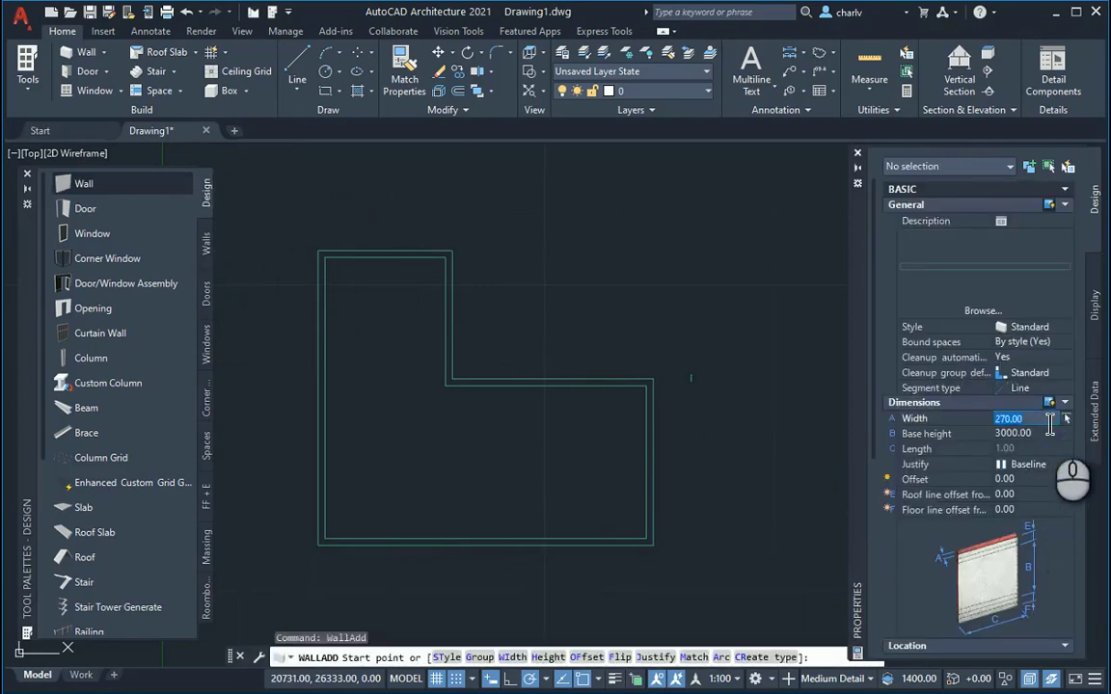
# Step: Draw a vertical 110-wide partition from the inner corner to the bottom wall, undoing the slanted segment
pyautogui.click(1065, 418)
pyautogui.write('110')
pyautogui.press('Tab')
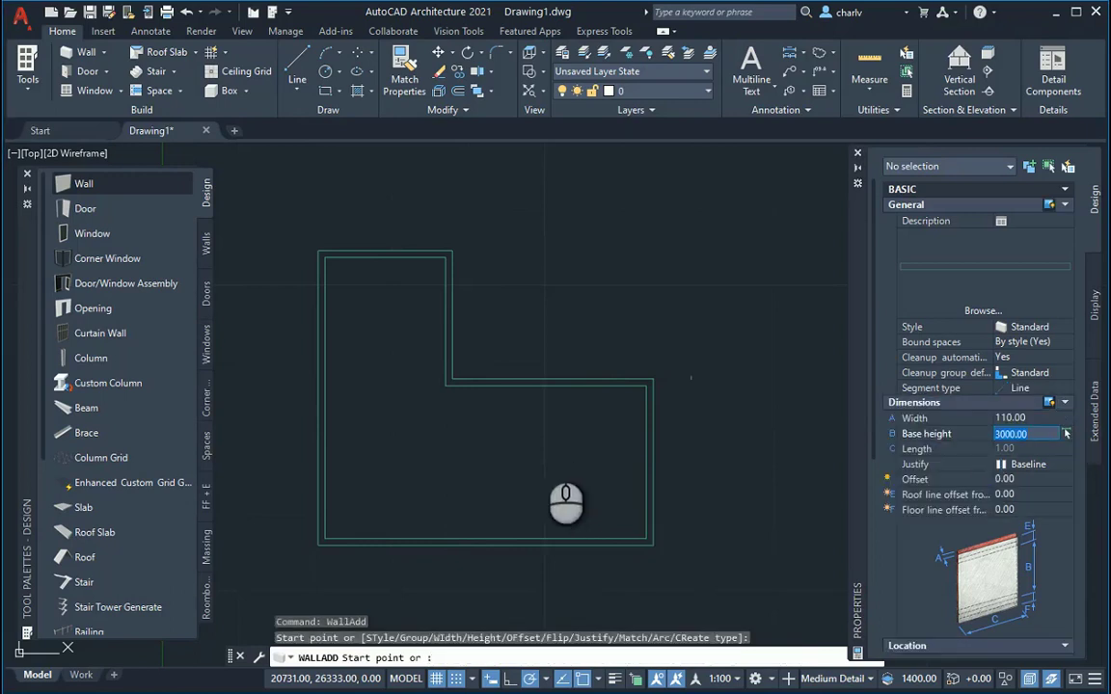
pyautogui.click(450, 384)
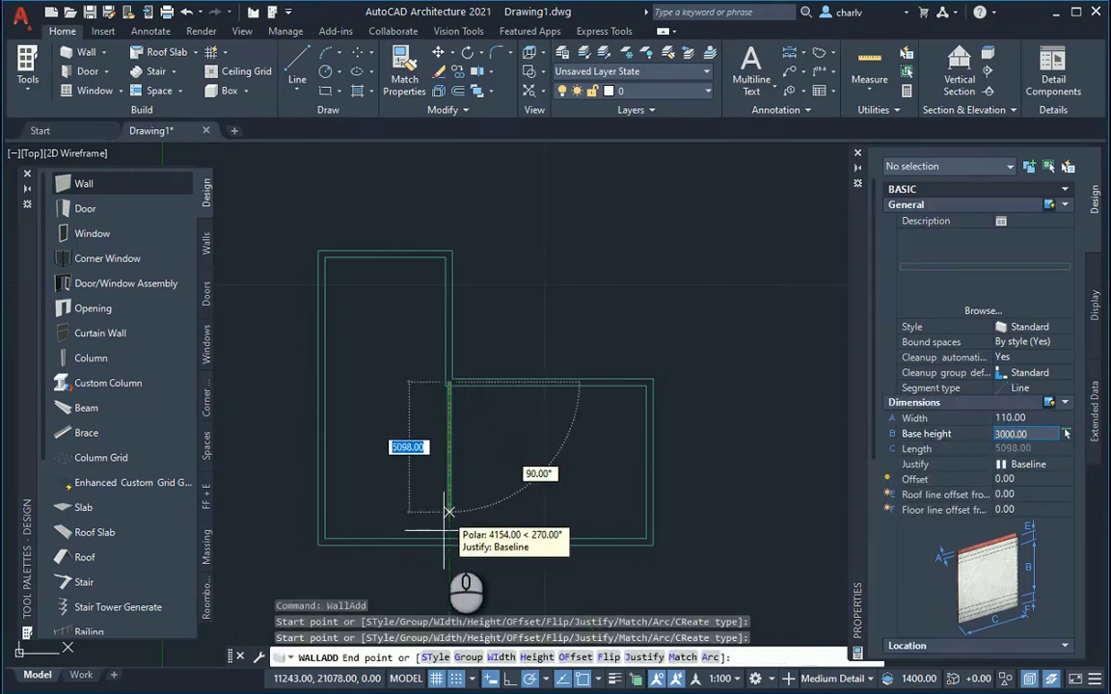
pyautogui.click(458, 540)
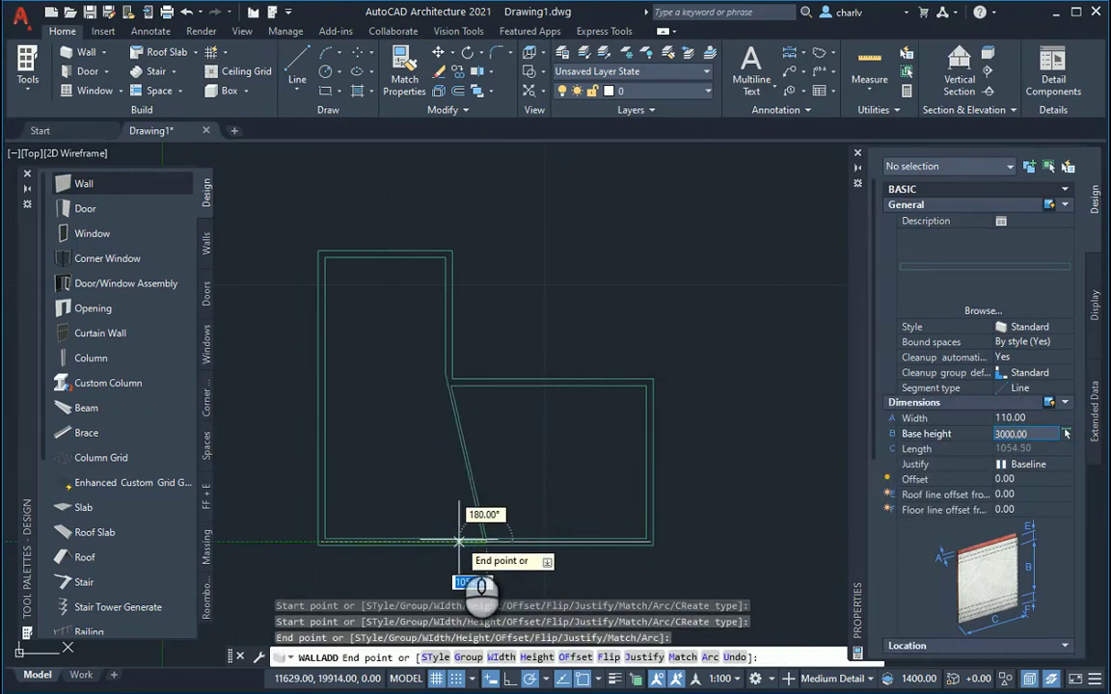
pyautogui.write('u')
pyautogui.press('Return')
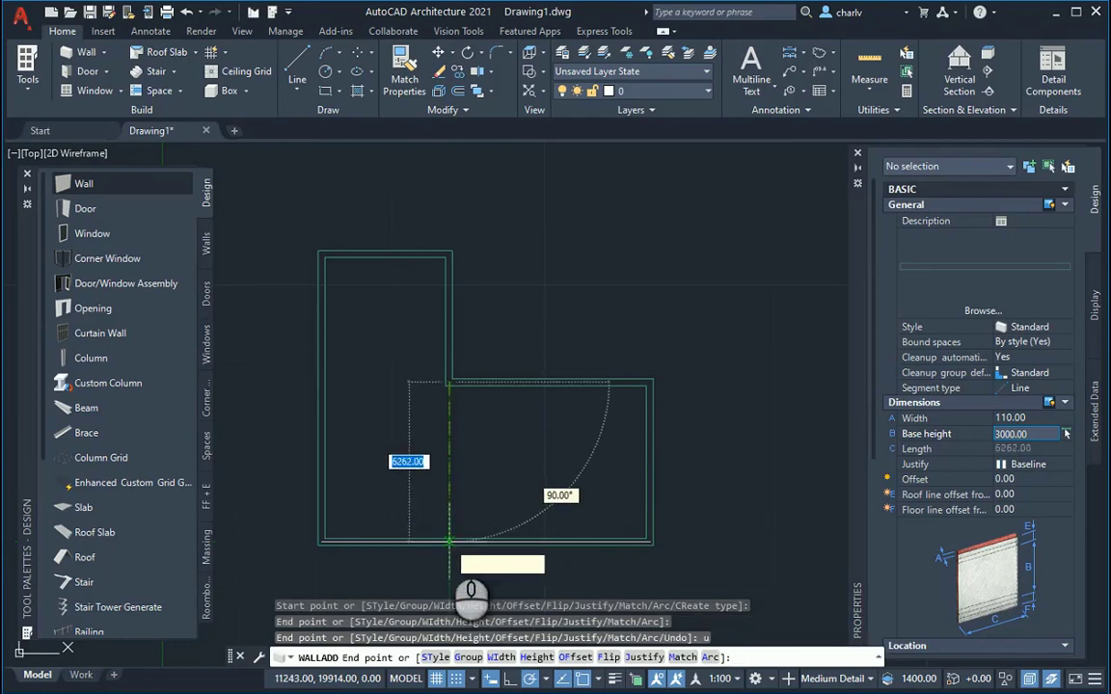
pyautogui.press('Escape')
# Step: Add a horizontal 110-wide partition from the interior wall junction toward the left wall
pyautogui.scroll(3, 405, 453)
pyautogui.press('Return')
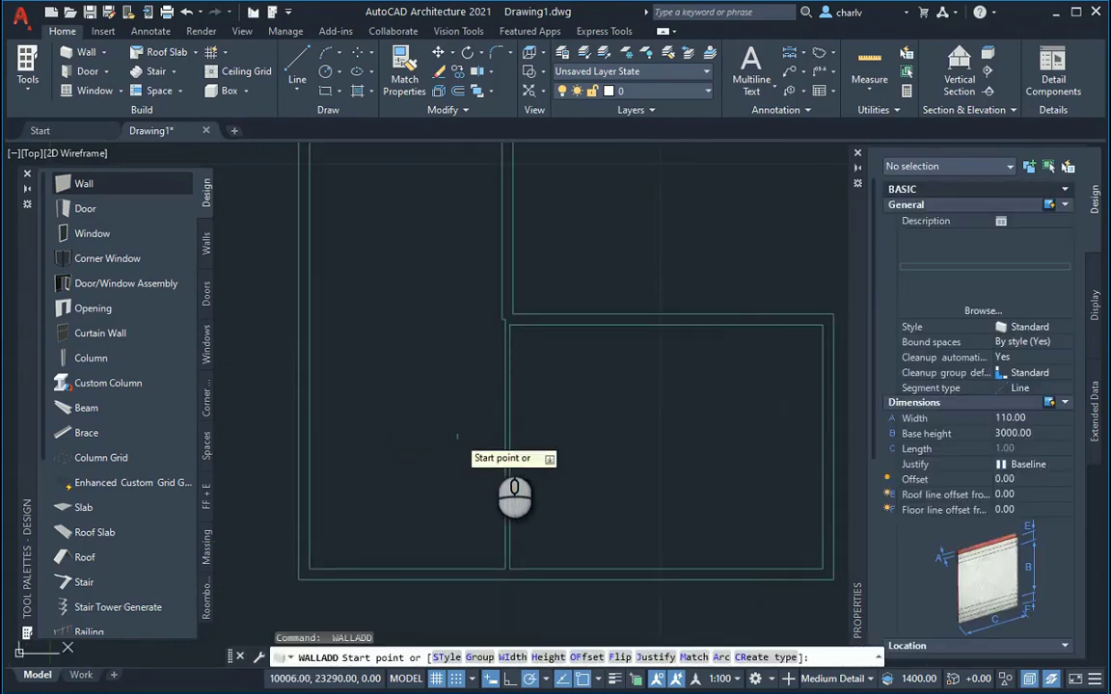
pyautogui.click(508, 445)
pyautogui.click(310, 447)
pyautogui.moveTo(423, 367); pyautogui.dragTo(426, 446, button='middle')
pyautogui.press('Escape')
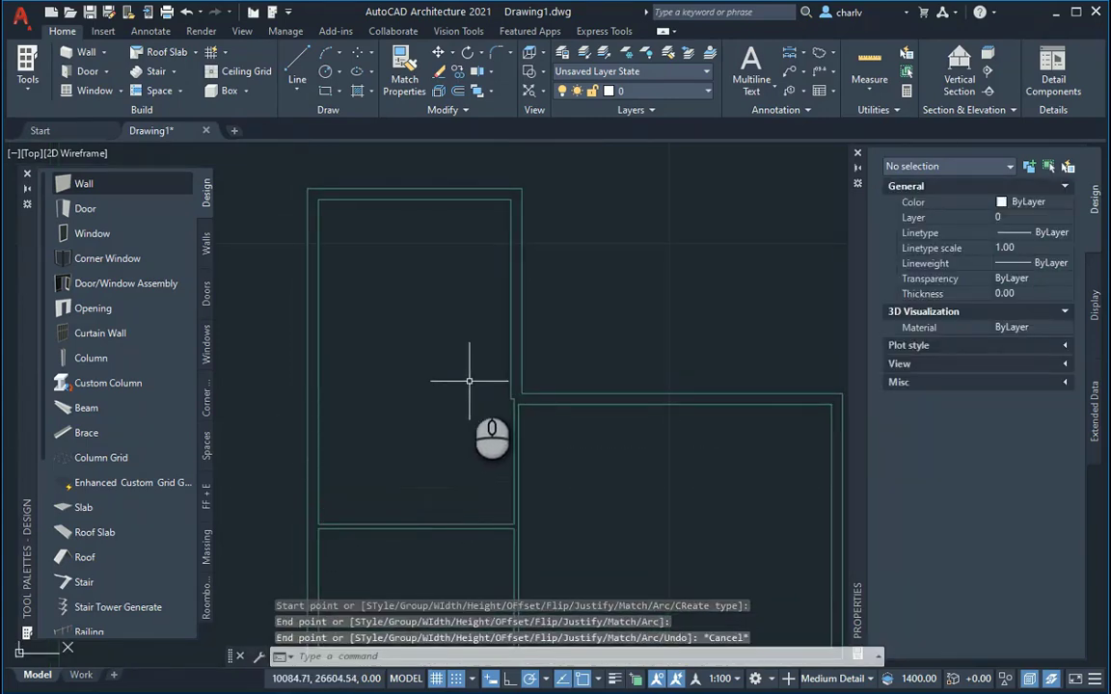
pyautogui.moveTo(469, 381); pyautogui.dragTo(488, 286, button='middle')
pyautogui.scroll(3, 529, 303)
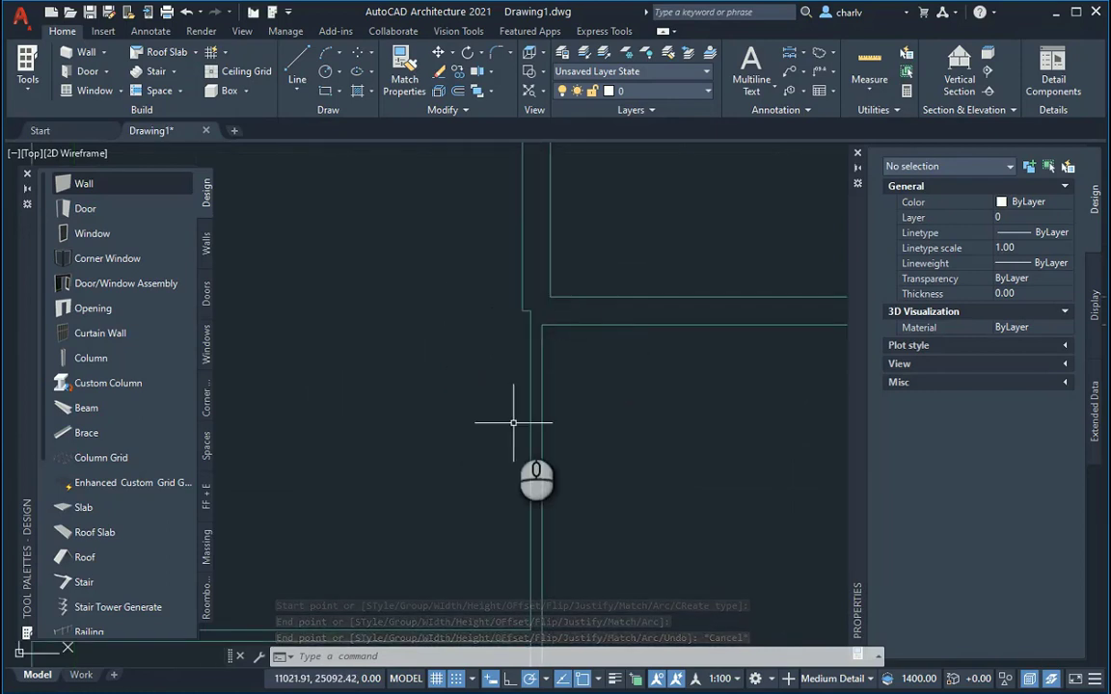
pyautogui.write('m')
pyautogui.press('Return')
pyautogui.click(531, 327)
pyautogui.rightClick(529, 316)
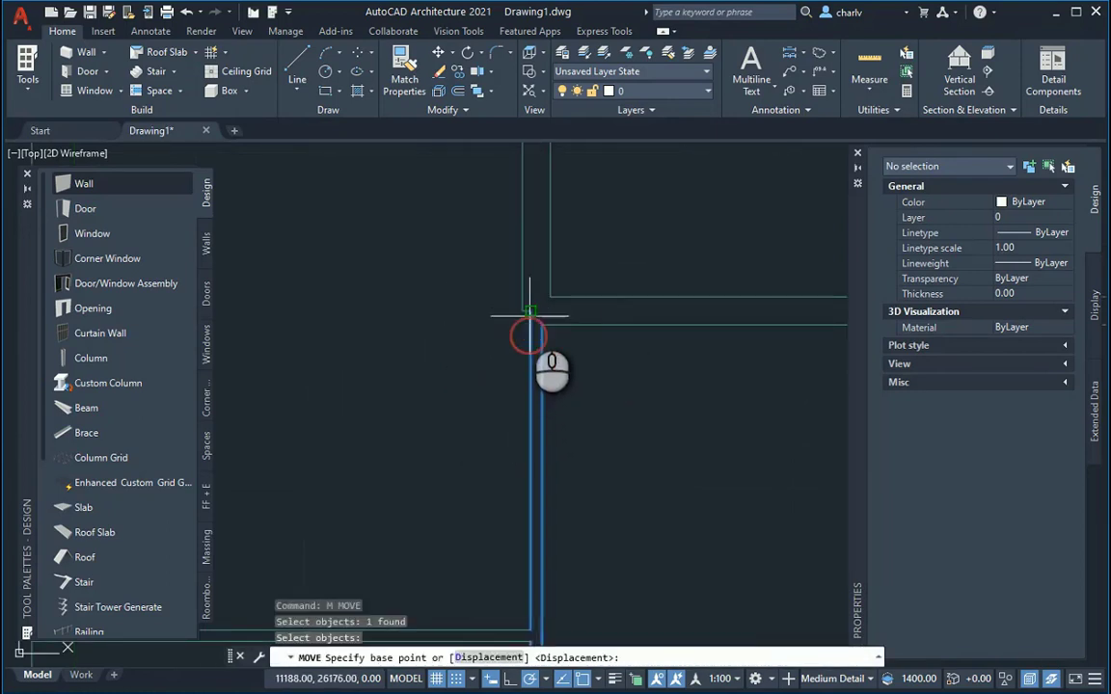
pyautogui.click(523, 311)
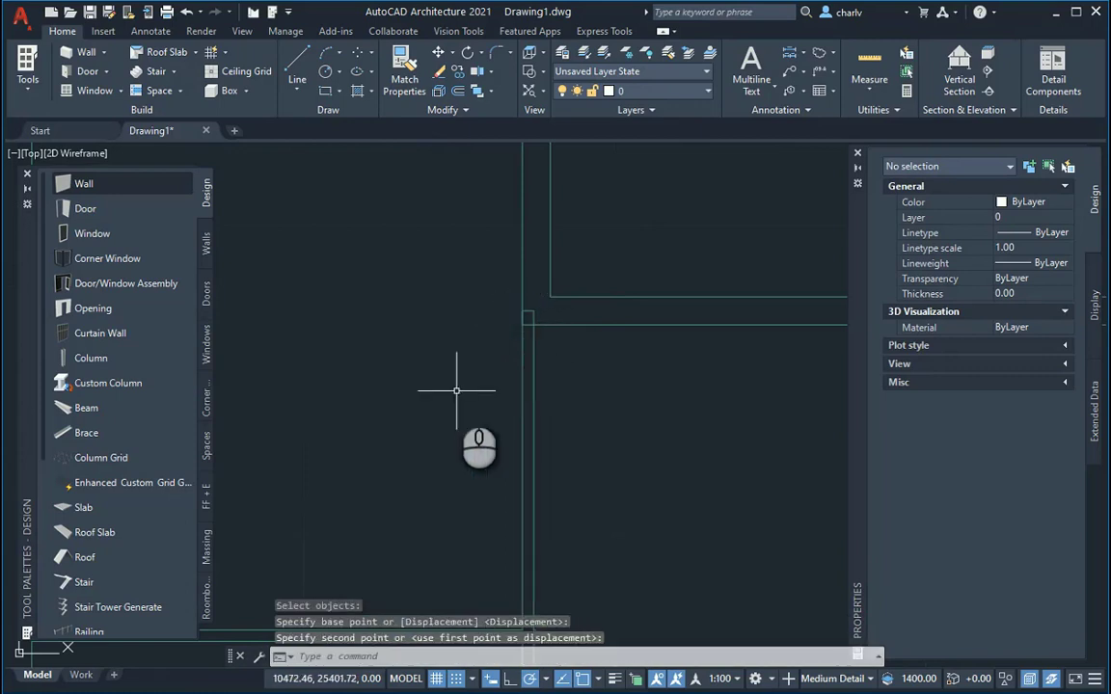
pyautogui.press('Escape')
pyautogui.press('Escape')
pyautogui.scroll(3, 502, 291)
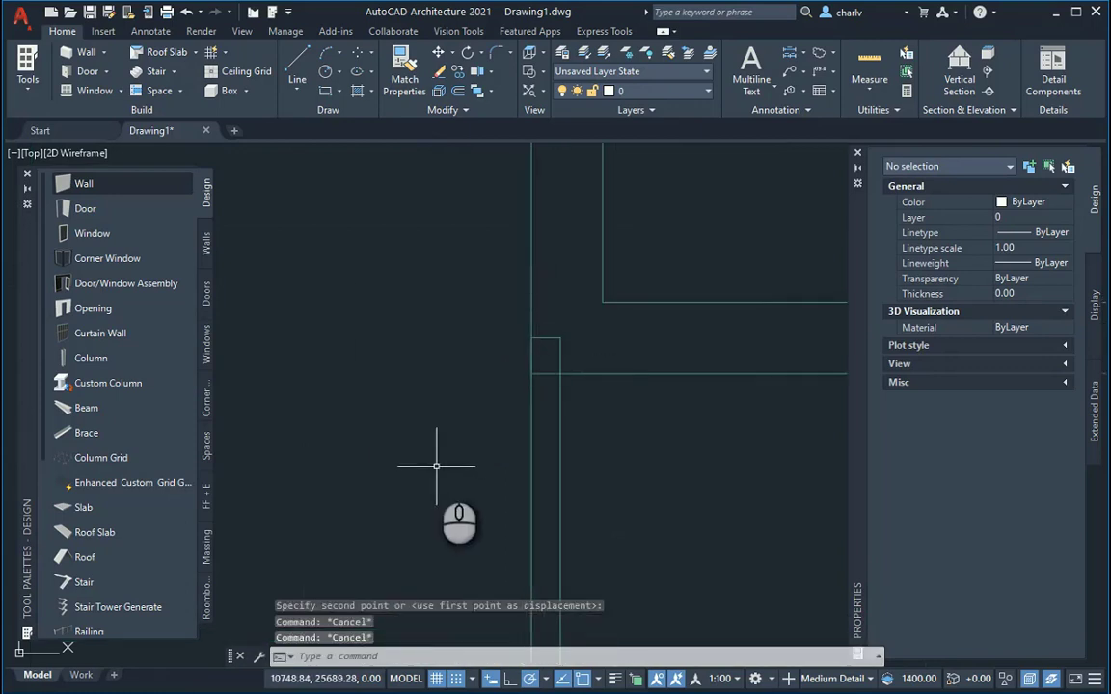
# Step: Apply Intelligent Cleanup to the three walls at the junction, using the outer wall as boundary
pyautogui.click(632, 436)
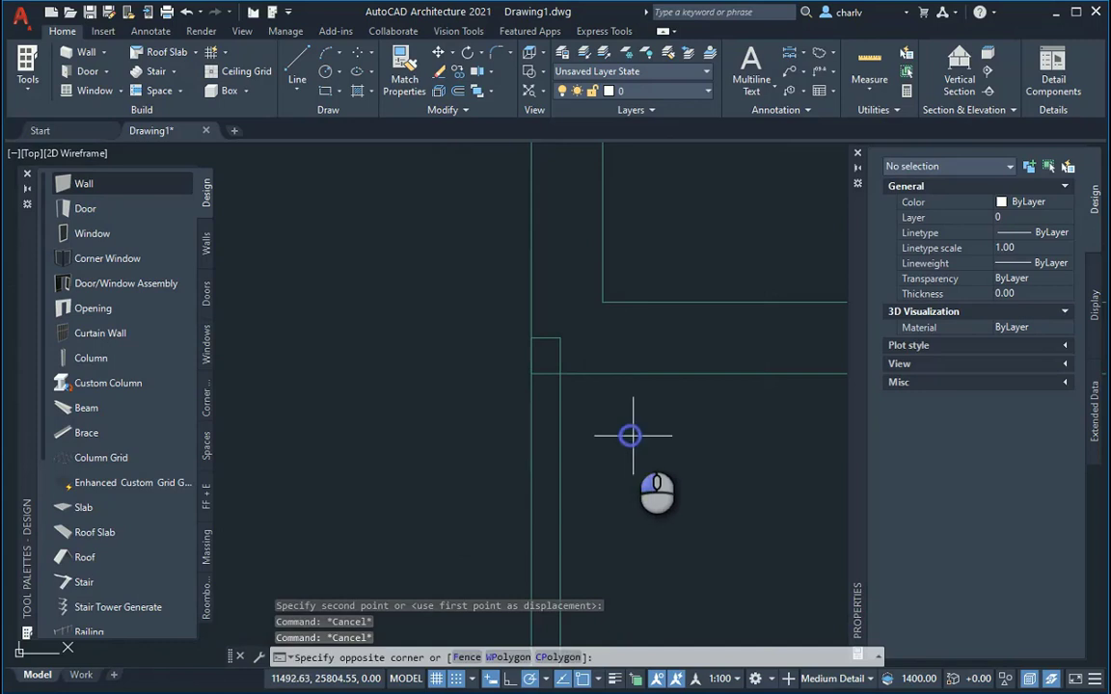
pyautogui.click(475, 282)
pyautogui.rightClick(475, 281)
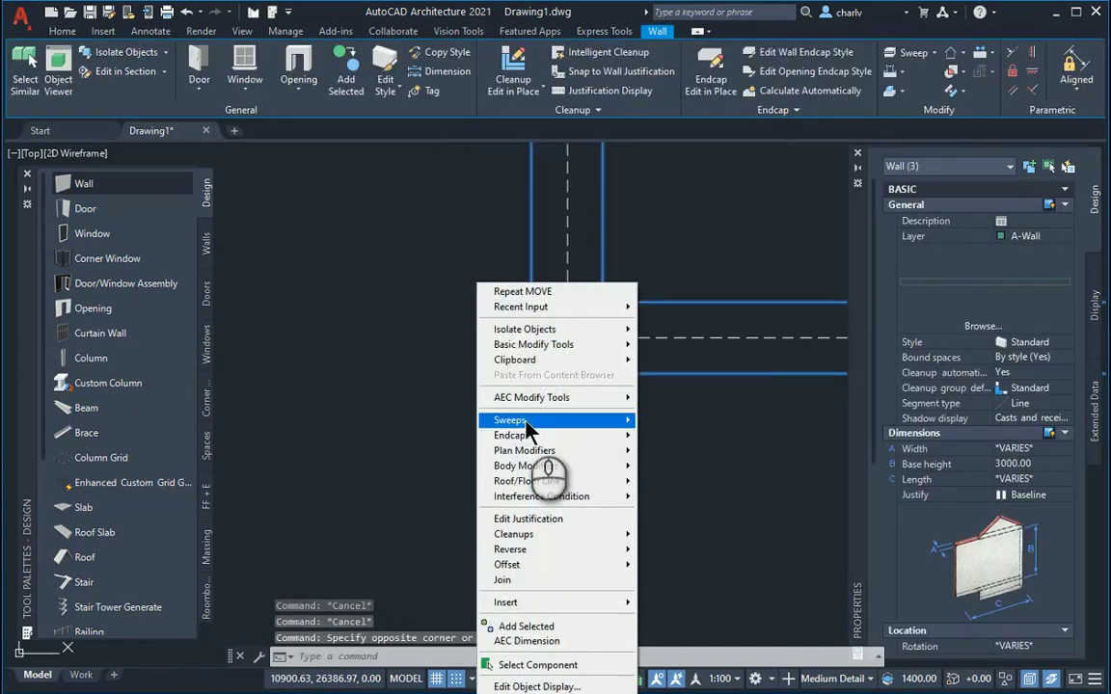
pyautogui.moveTo(557, 532)
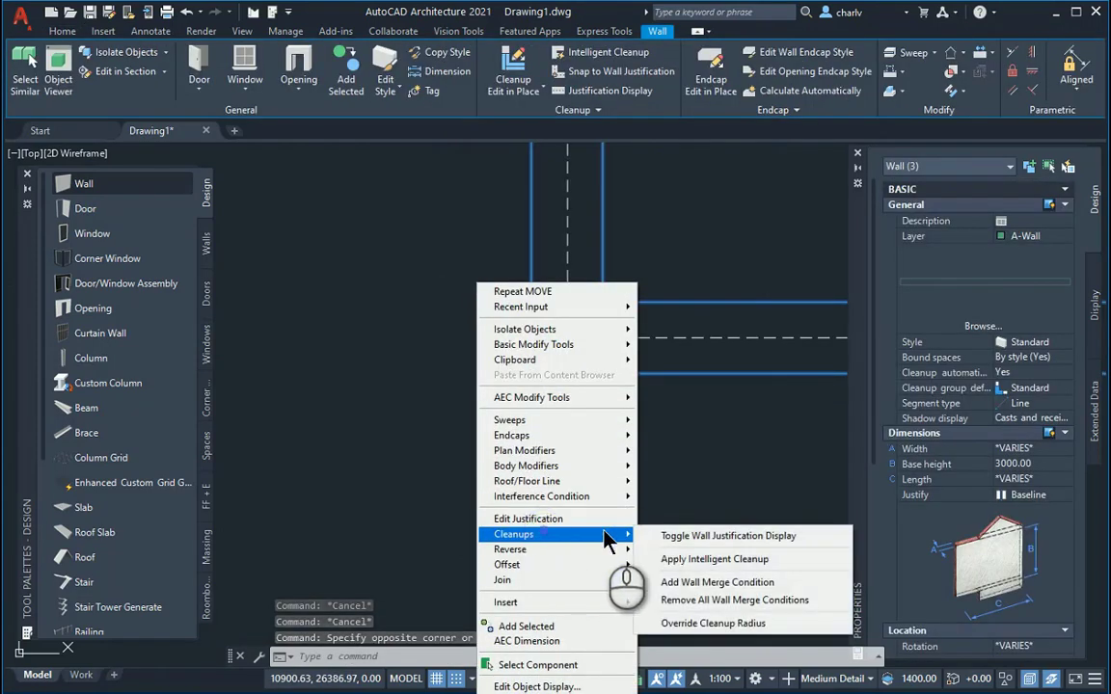
pyautogui.click(713, 560)
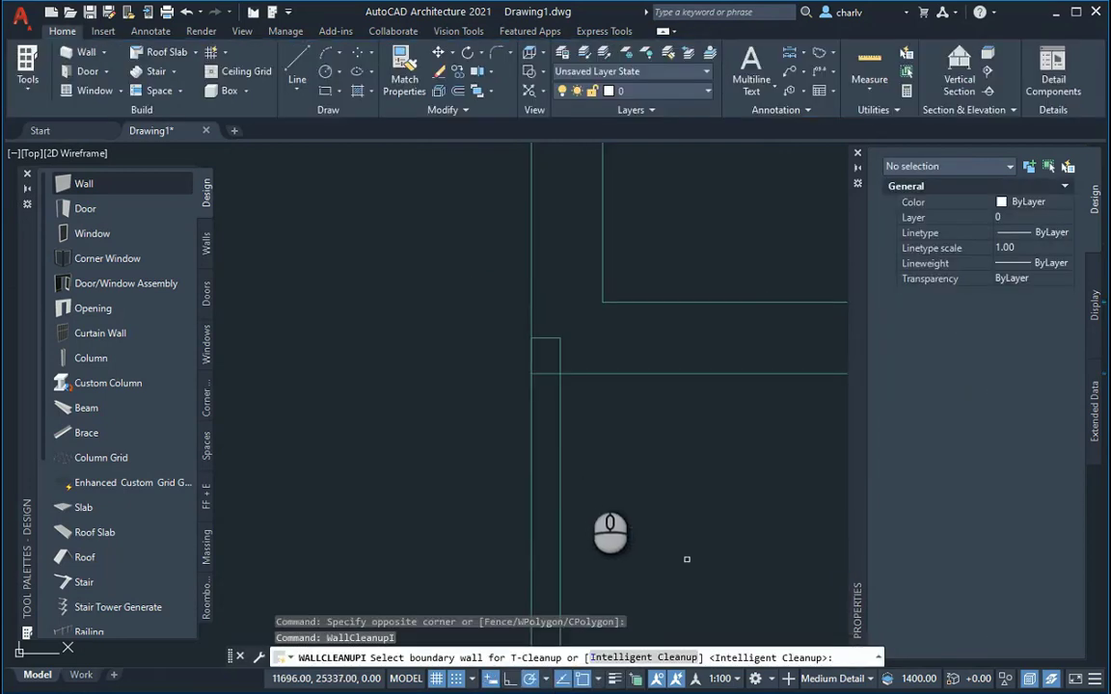
pyautogui.click(559, 436)
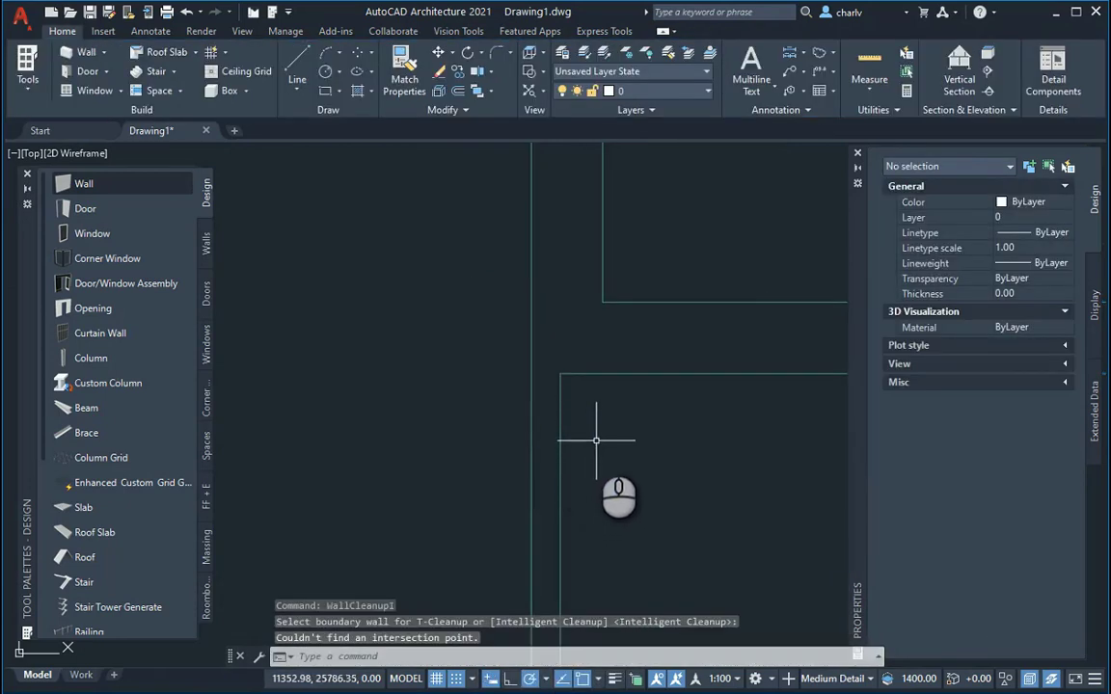
pyautogui.scroll(-5, 598, 442)
pyautogui.moveTo(555, 407); pyautogui.dragTo(487, 335, button='middle')
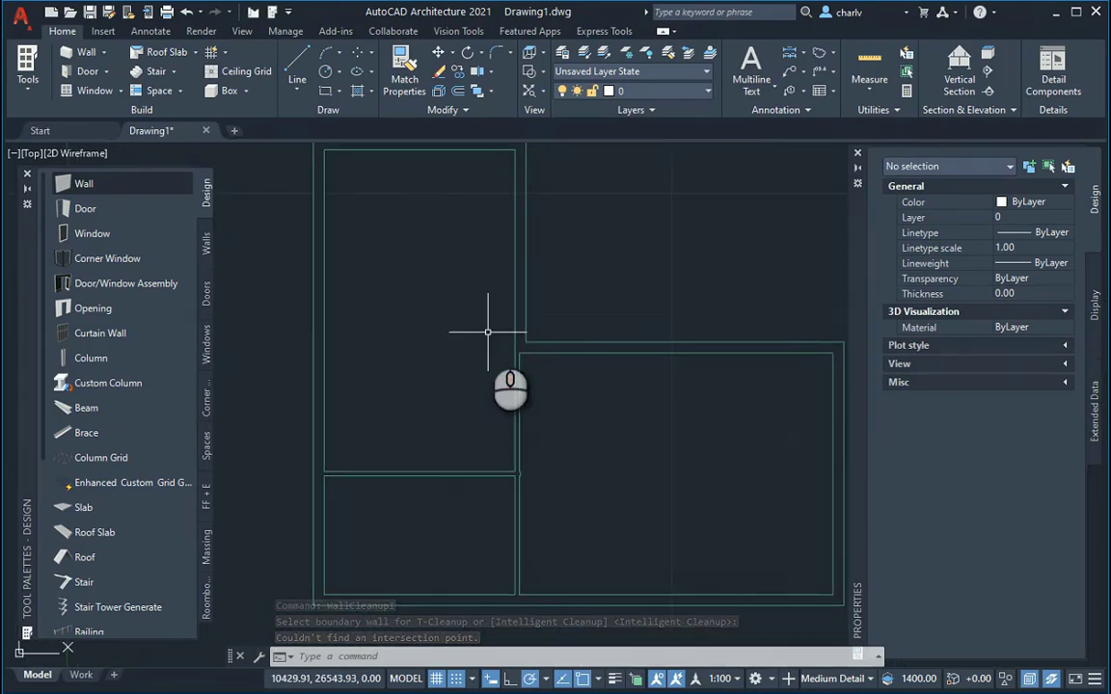
# Step: Insert four 900 × 2000 Standard doors: two in the left wing's right wall, one in the partition, one in the bottom wall
pyautogui.click(141, 210)
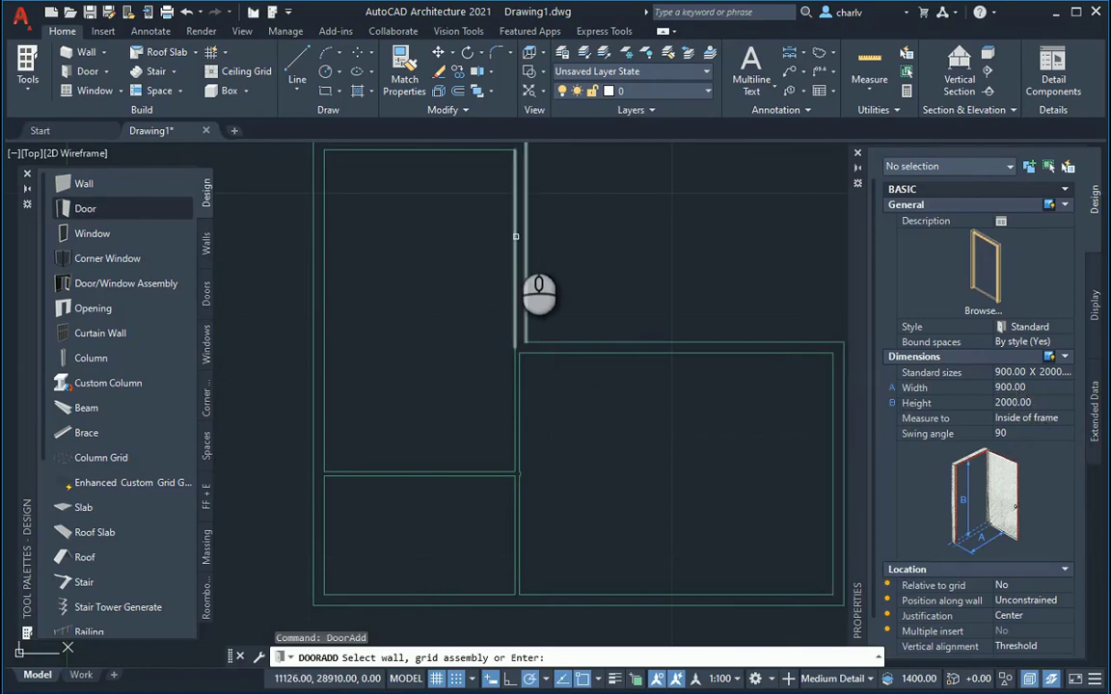
pyautogui.click(514, 229)
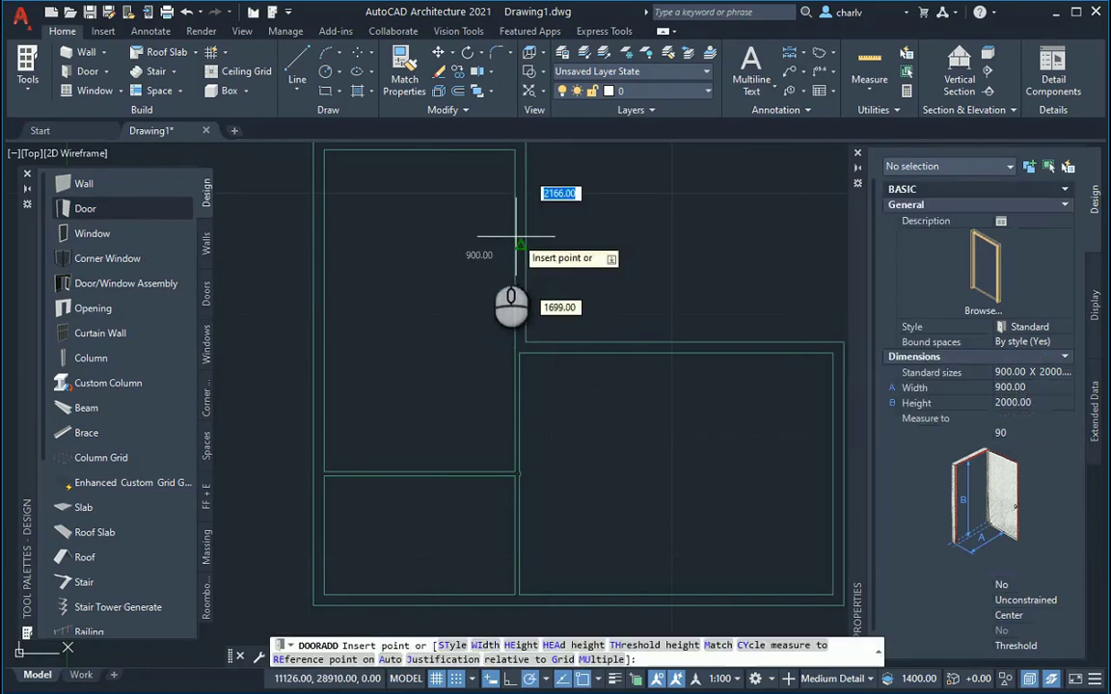
pyautogui.click(458, 218)
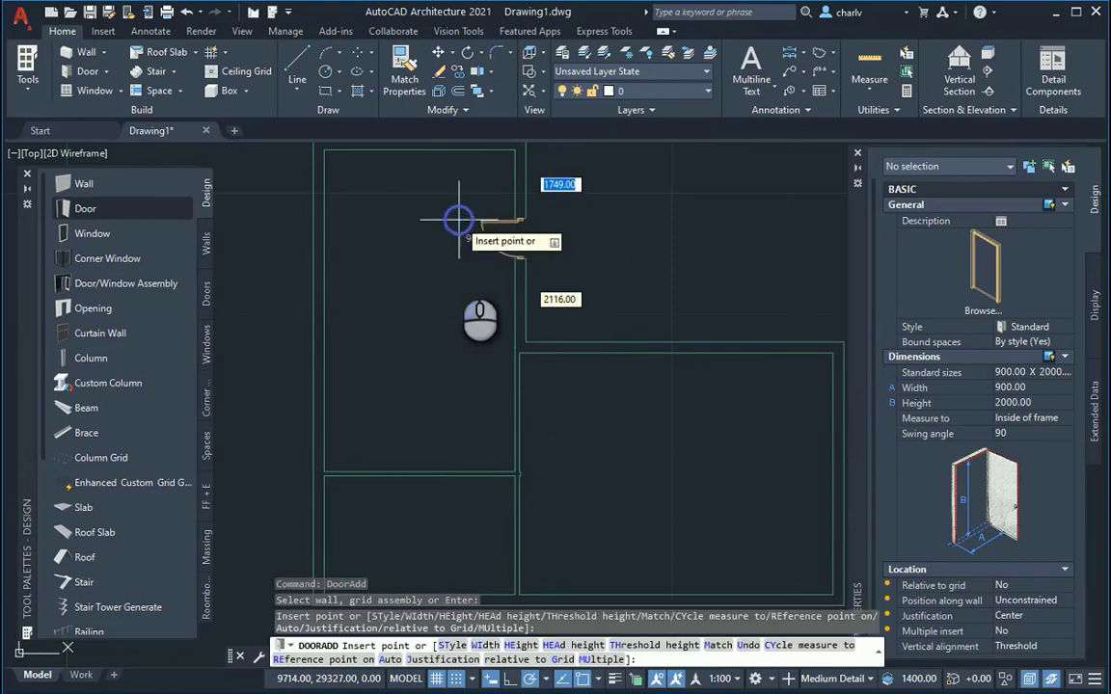
pyautogui.click(527, 396)
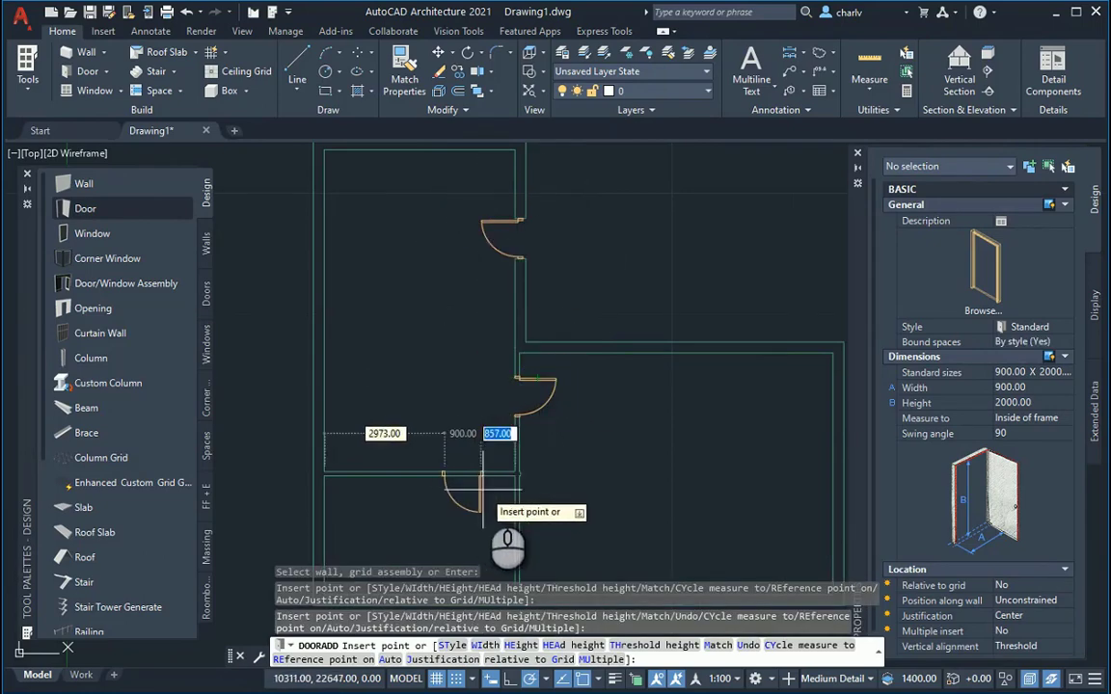
pyautogui.click(487, 482)
pyautogui.moveTo(572, 492); pyautogui.dragTo(574, 380, button='middle')
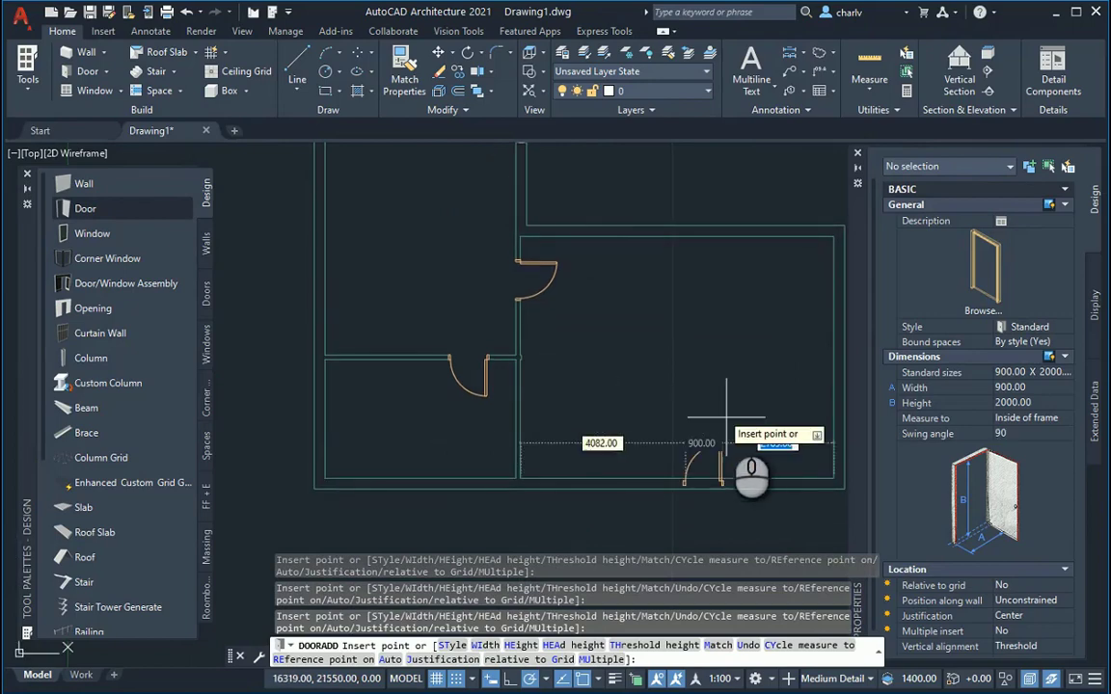
pyautogui.click(781, 426)
pyautogui.press('Escape')
pyautogui.moveTo(627, 334)
pyautogui.mouseDown(button='middle')
pyautogui.moveTo(607, 407)
pyautogui.moveTo(584, 419)
pyautogui.mouseUp(button='middle')
pyautogui.scroll(-2, 584, 419)
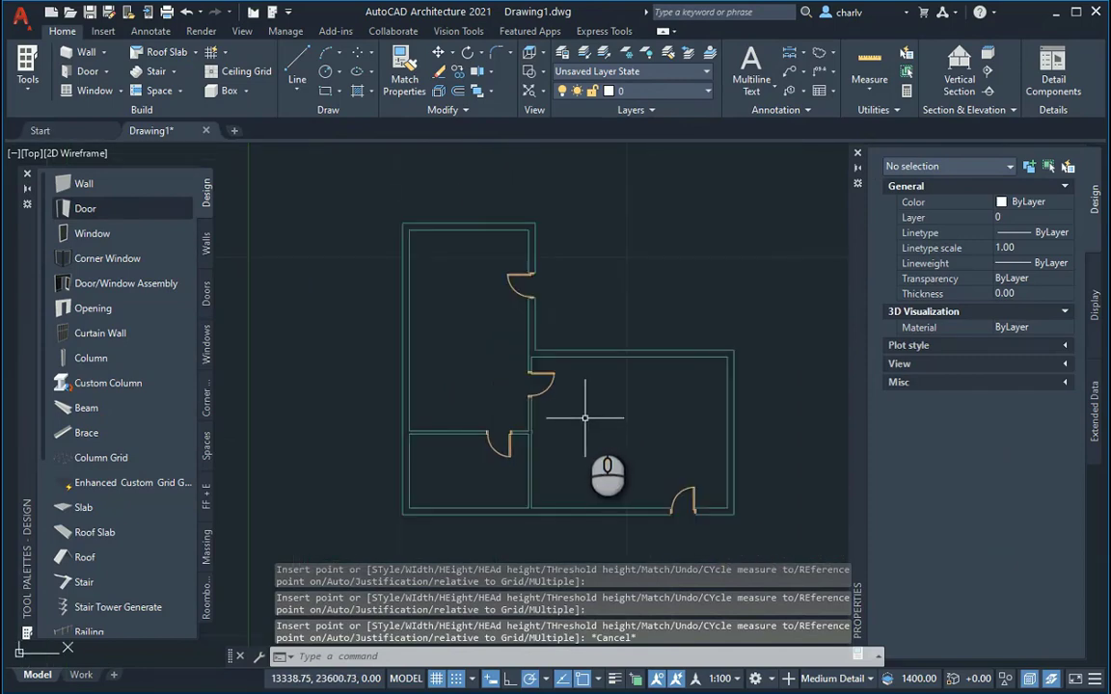
pyautogui.scroll(5, 520, 441)
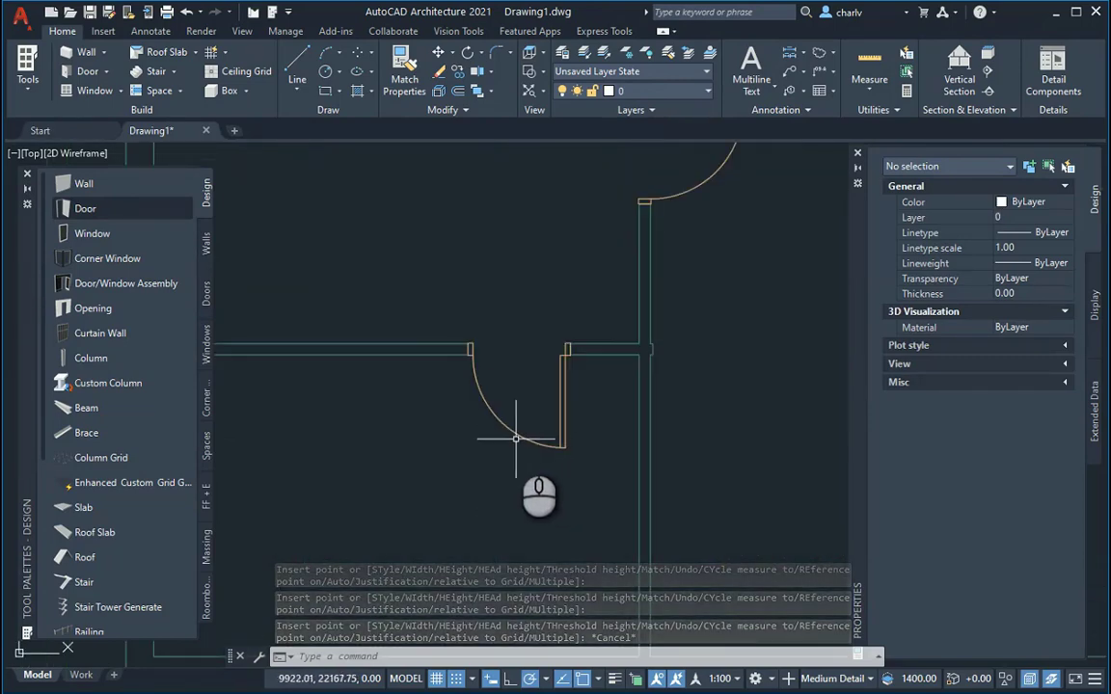
# Step: Slide the partition door slightly right along its wall toward the corner
pyautogui.click(512, 432)
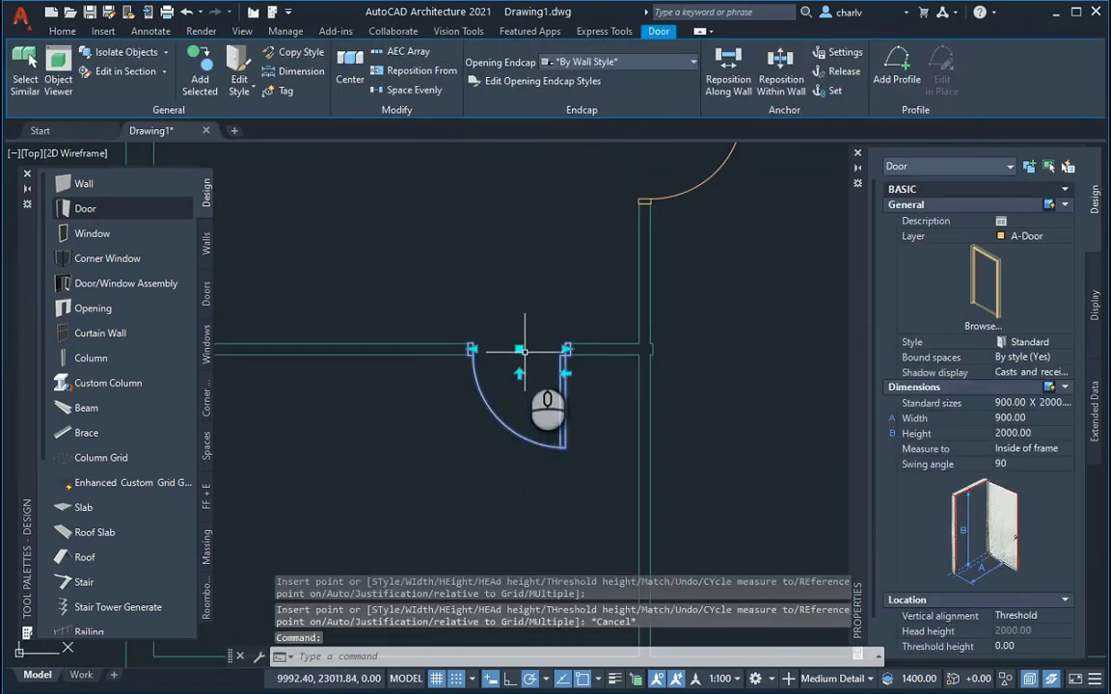
pyautogui.click(519, 349)
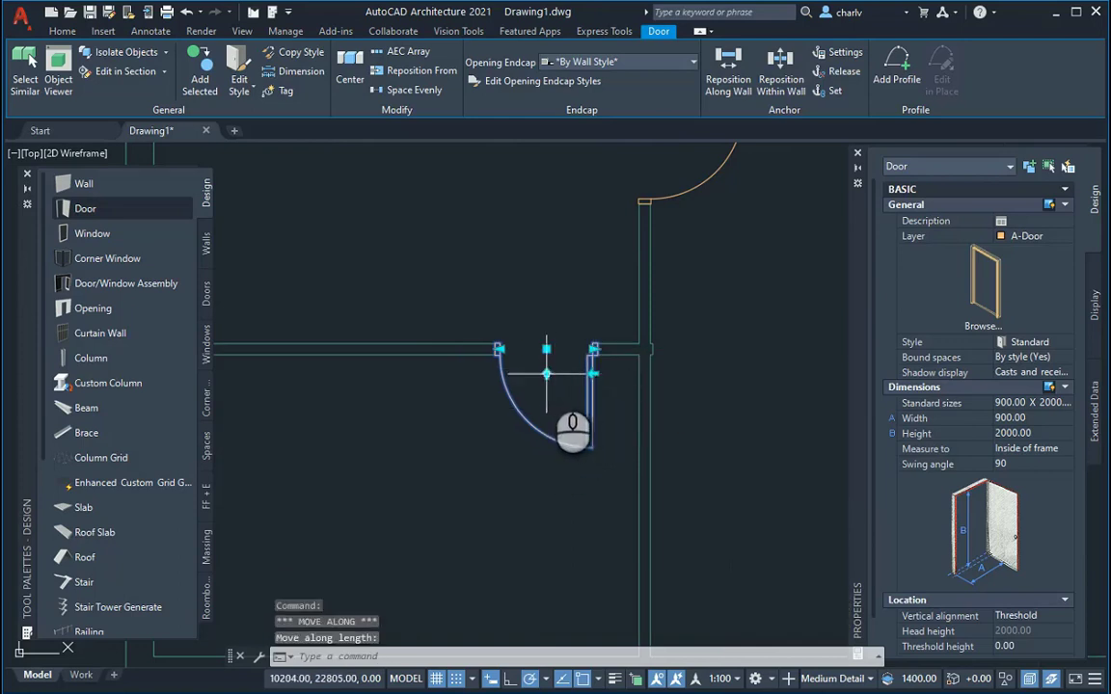
pyautogui.click(546, 347)
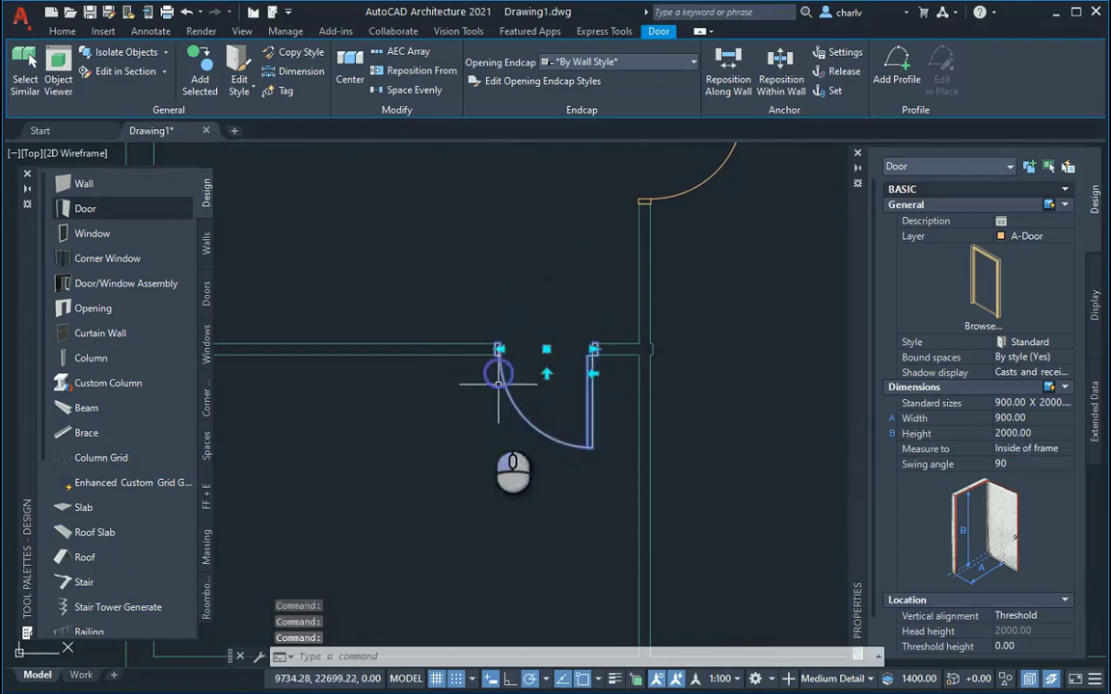
pyautogui.press('Escape')
pyautogui.press('Escape')
pyautogui.scroll(-5, 458, 460)
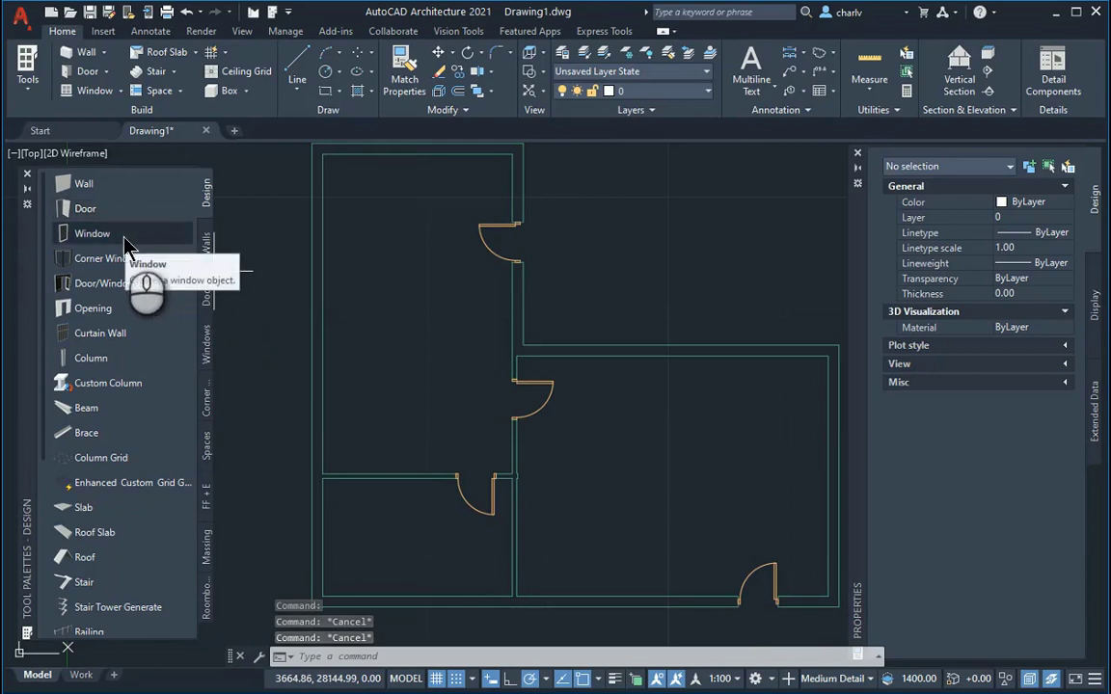
# Step: Place a 1010 × 1510 Standard window in the upper room's left exterior wall
pyautogui.click(92, 235)
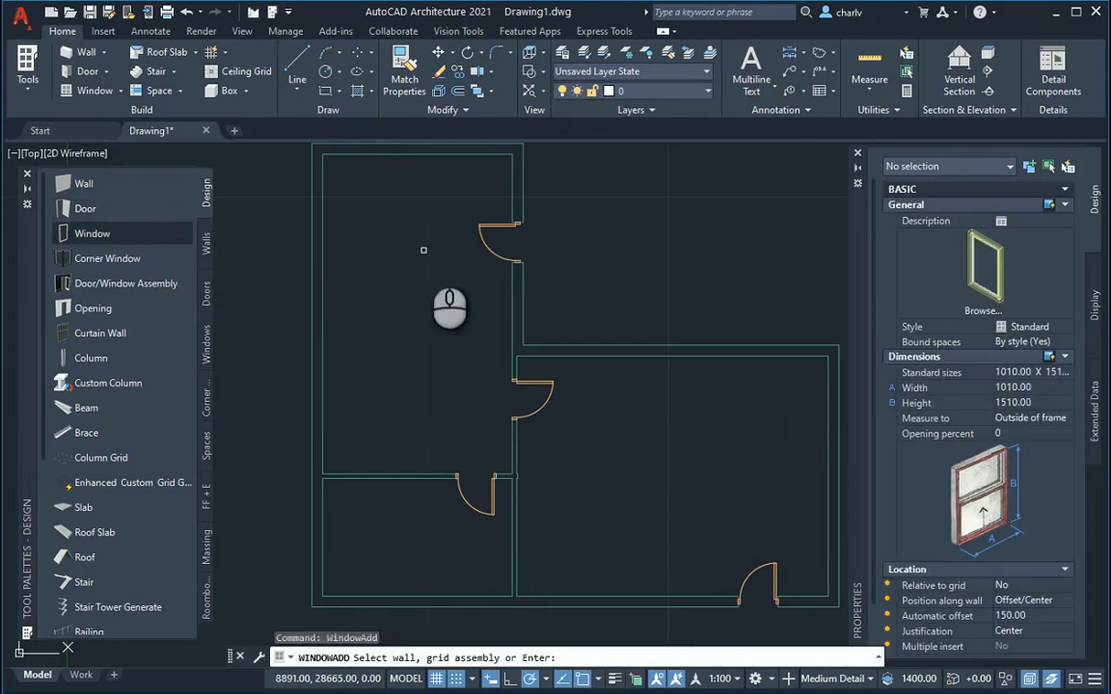
pyautogui.moveTo(426, 250); pyautogui.dragTo(421, 308, button='middle')
pyautogui.scroll(3, 424, 308)
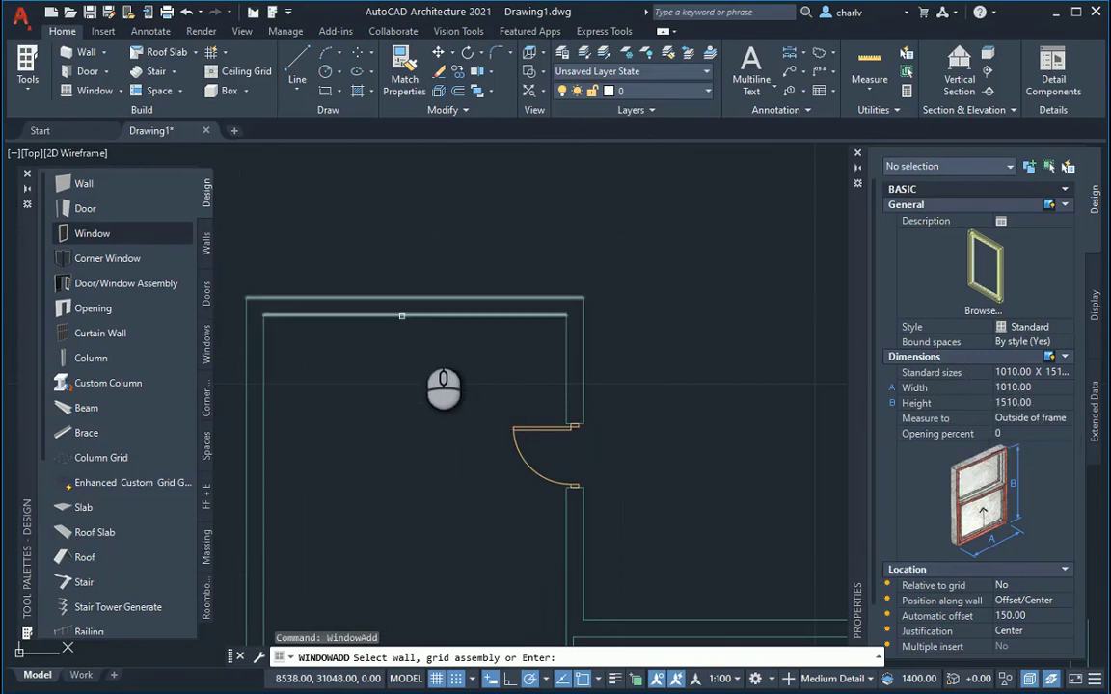
pyautogui.moveTo(452, 383); pyautogui.dragTo(639, 265, button='middle')
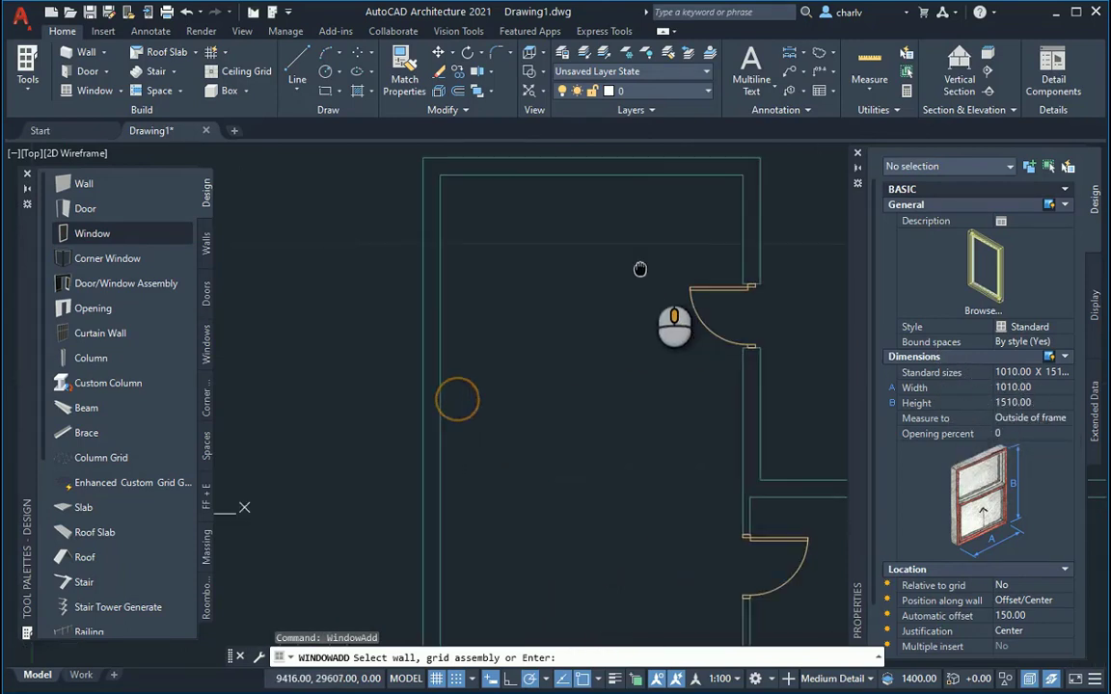
pyautogui.click(441, 363)
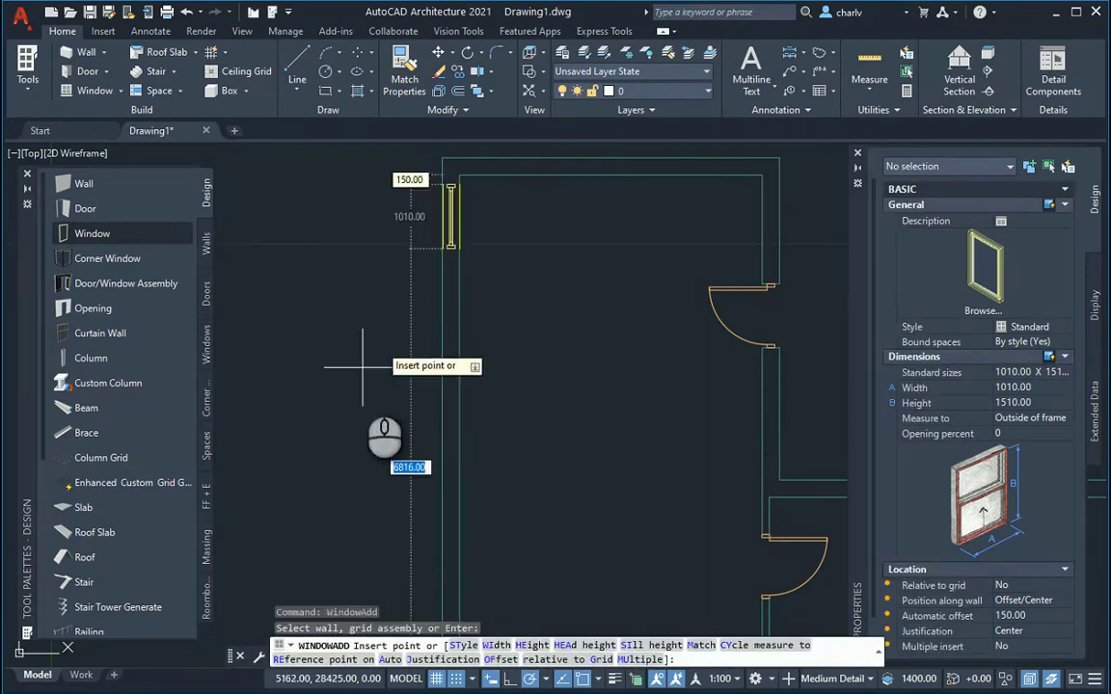
pyautogui.click(460, 430)
# Step: Place another Standard window in the right wing's top wall
pyautogui.scroll(-5, 506, 424)
pyautogui.moveTo(471, 382); pyautogui.dragTo(465, 425, button='middle')
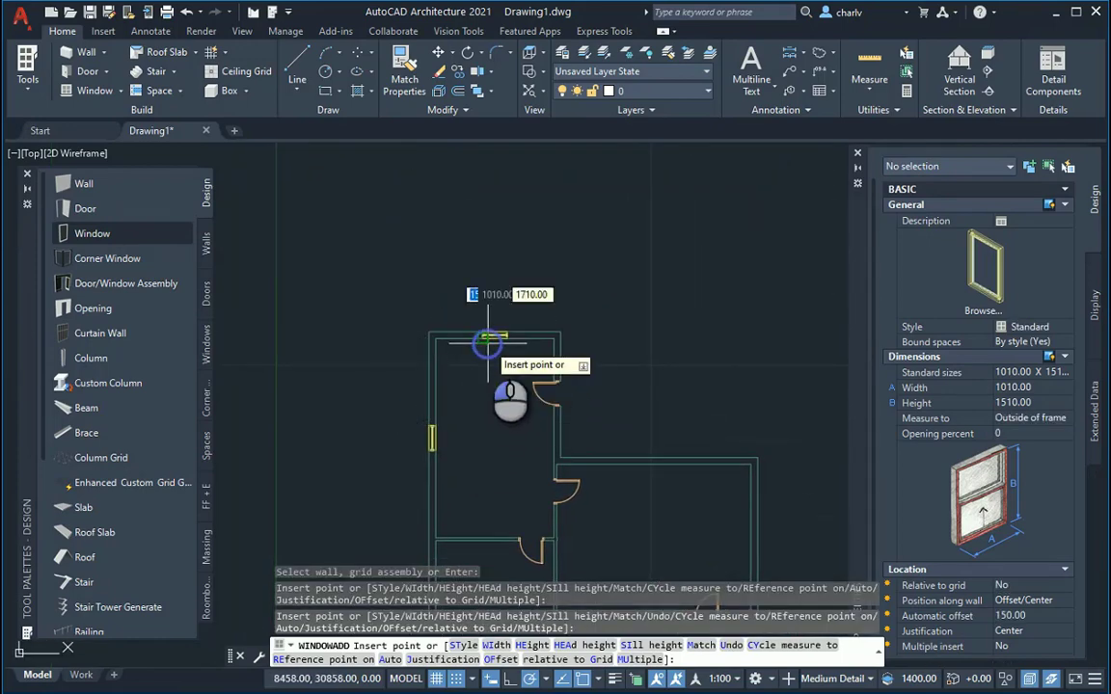
pyautogui.scroll(4, 488, 337)
pyautogui.moveTo(491, 407); pyautogui.dragTo(398, 251, button='middle')
pyautogui.scroll(-2, 398, 250)
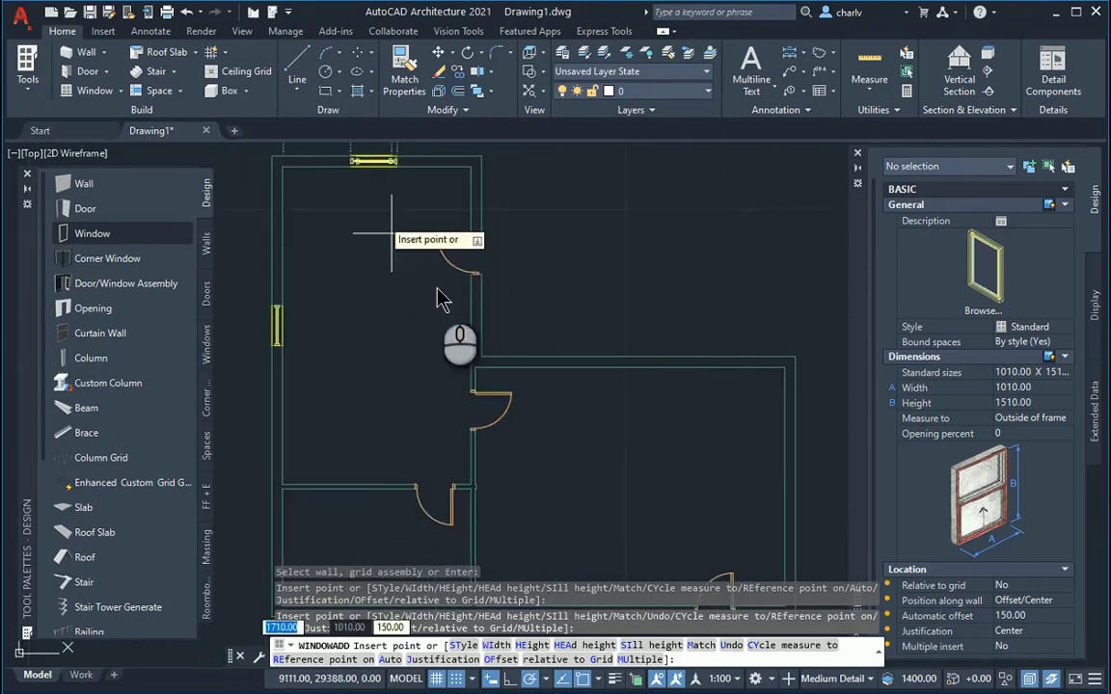
pyautogui.click(655, 381)
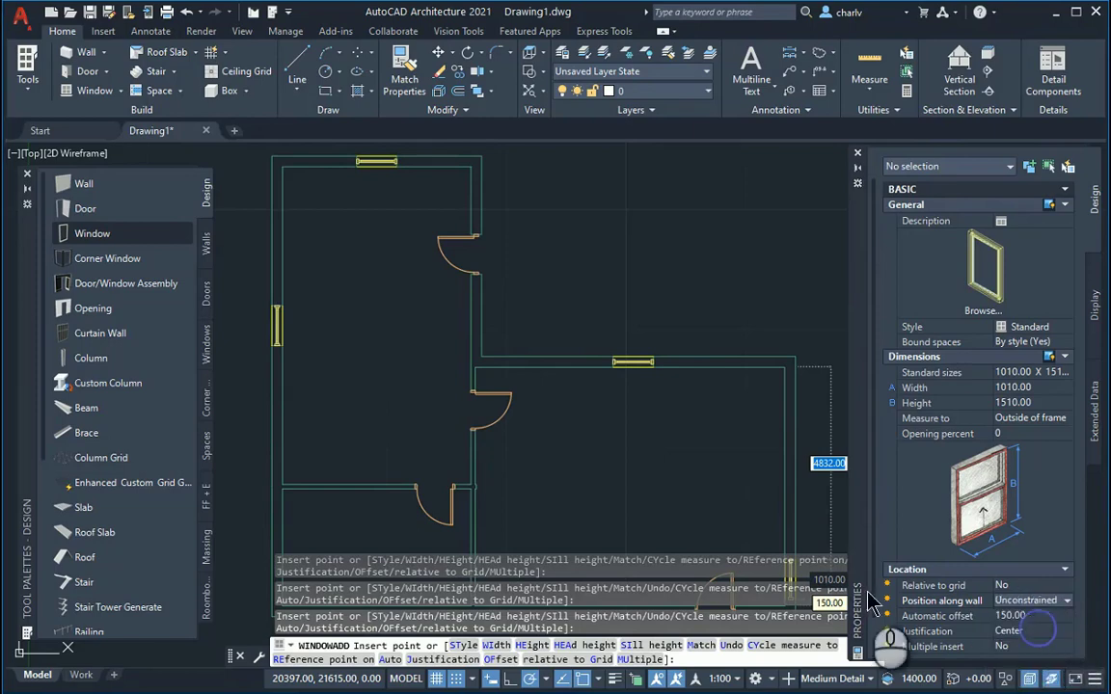
# Step: Place a window in the right-hand wall, then delete it as misplaced
pyautogui.moveTo(687, 507); pyautogui.dragTo(598, 401, button='middle')
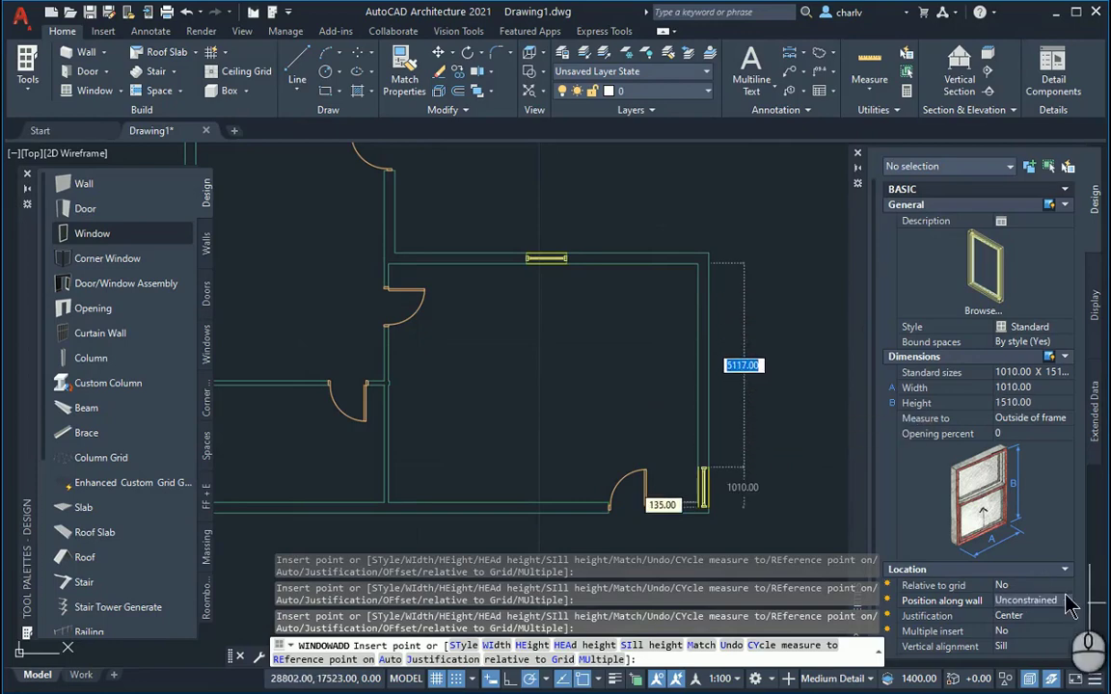
pyautogui.click(747, 443)
pyautogui.press('Escape')
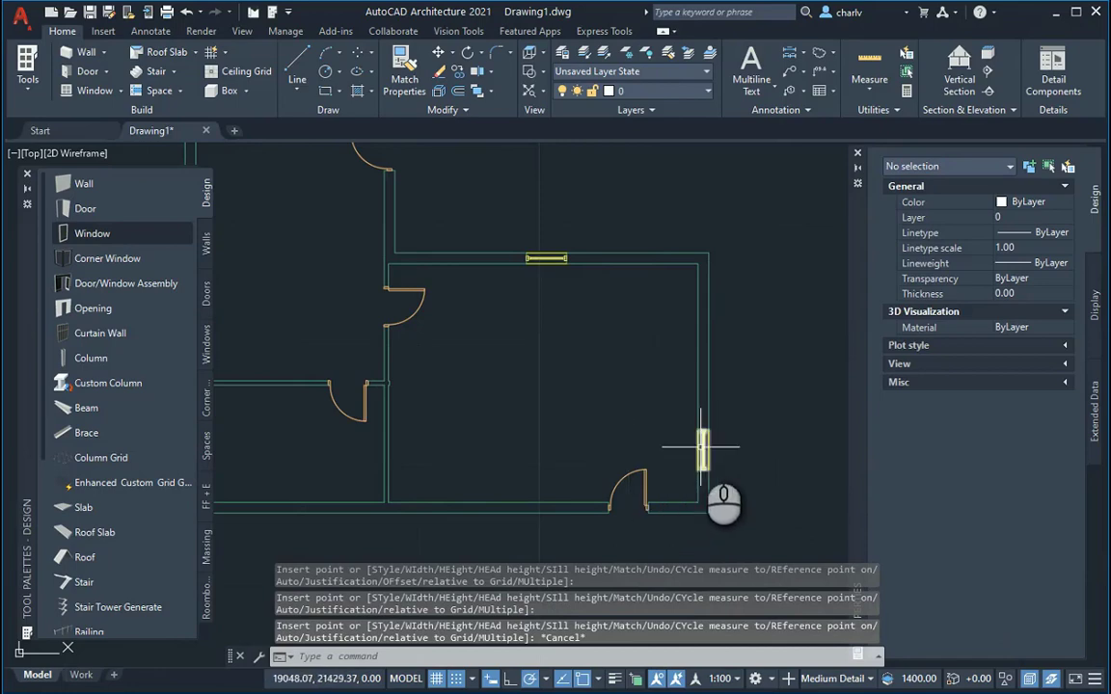
pyautogui.click(702, 446)
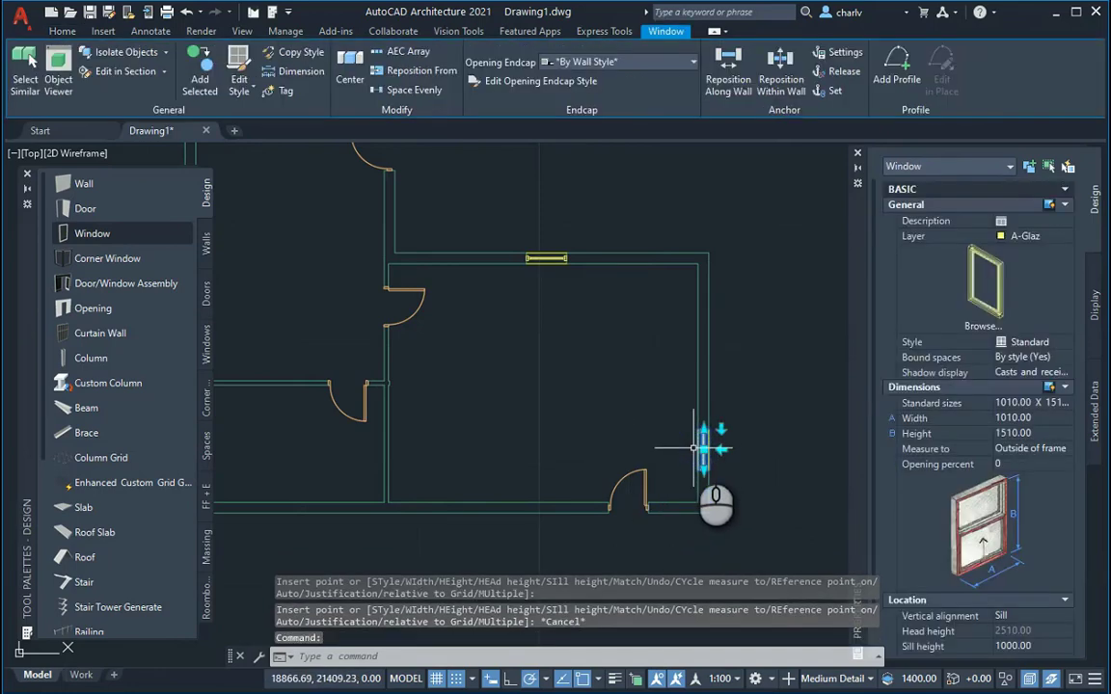
pyautogui.press('Delete')
# Step: Set window Position along wall to Offset/Center and place a centred window in the right wall
pyautogui.click(118, 232)
pyautogui.click(1066, 601)
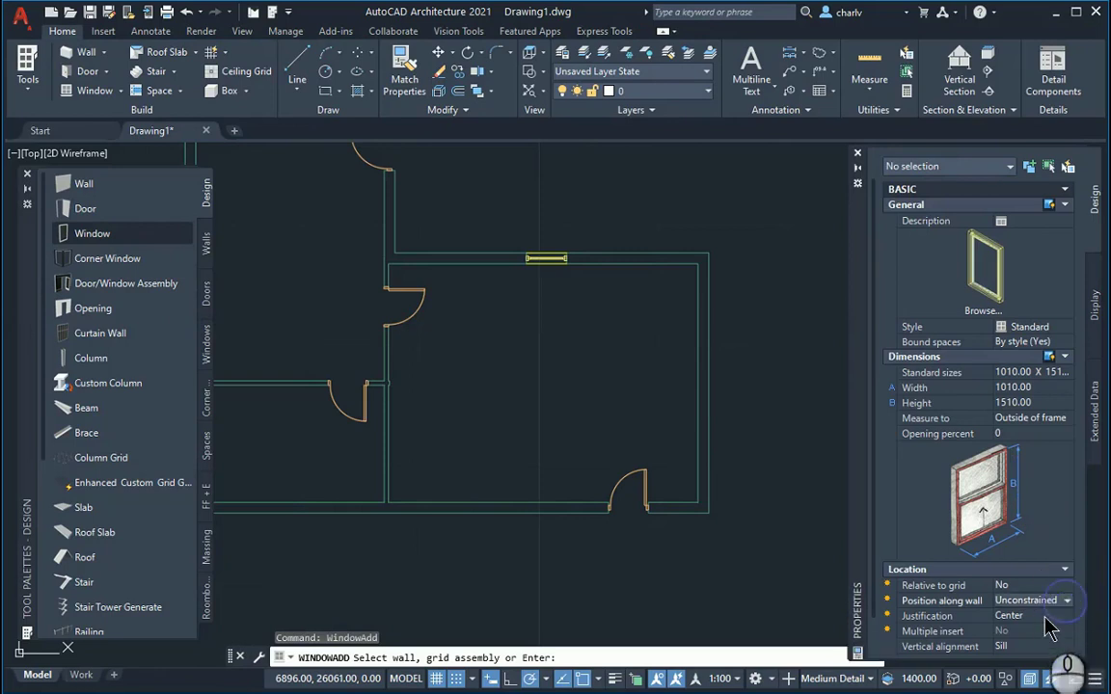
pyautogui.click(1066, 600)
pyautogui.click(1022, 616)
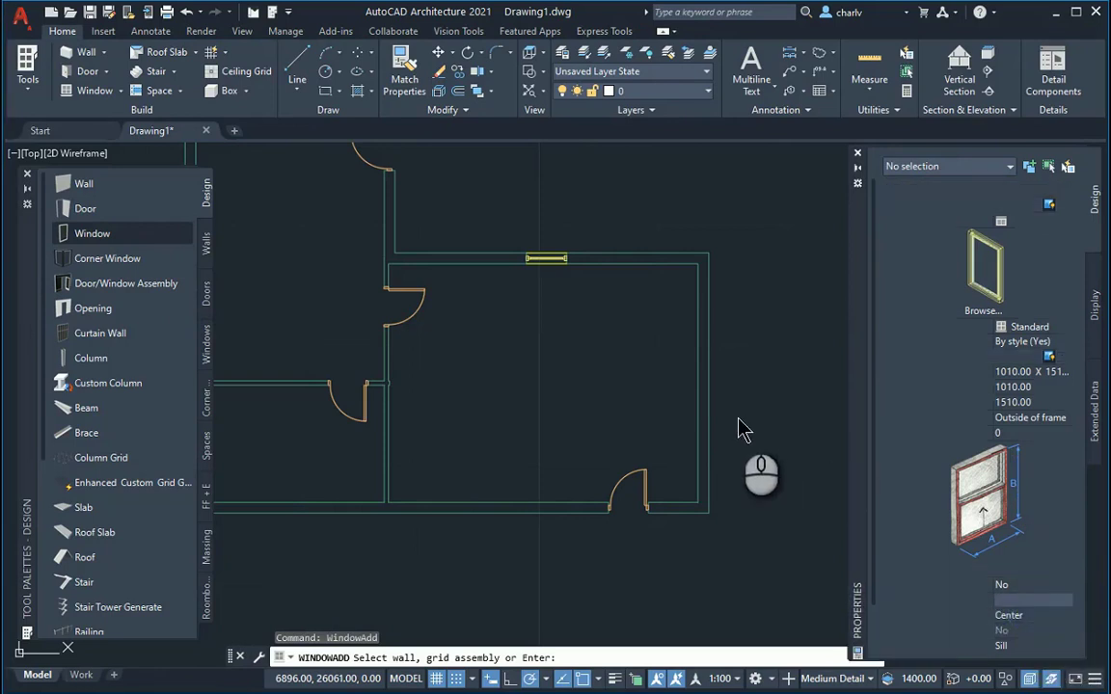
pyautogui.click(709, 385)
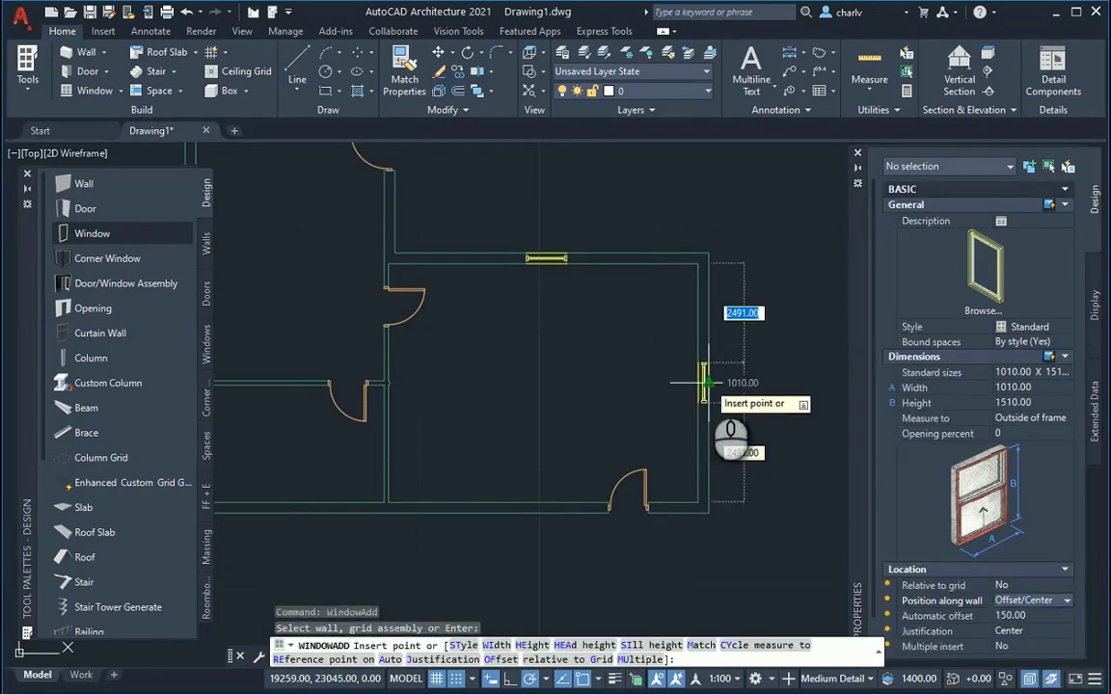
pyautogui.click(707, 383)
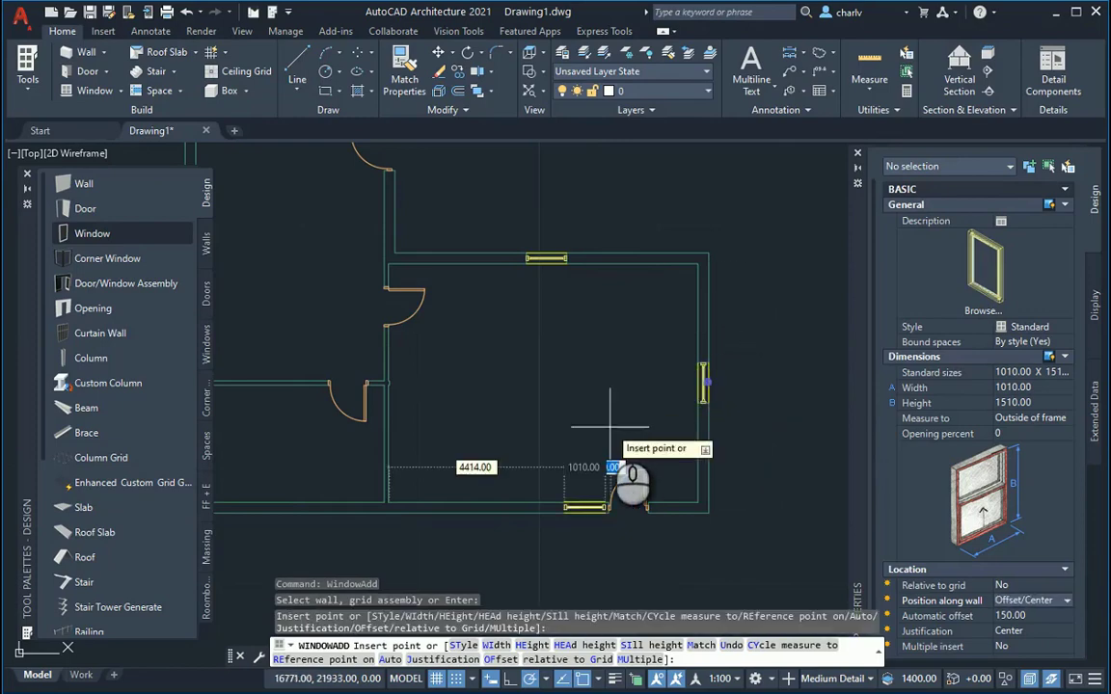
# Step: Add windows to the right room's bottom wall and the lower-left room's bottom and left walls
pyautogui.click(469, 525)
pyautogui.moveTo(405, 567); pyautogui.dragTo(639, 576, button='middle')
pyautogui.click(520, 470)
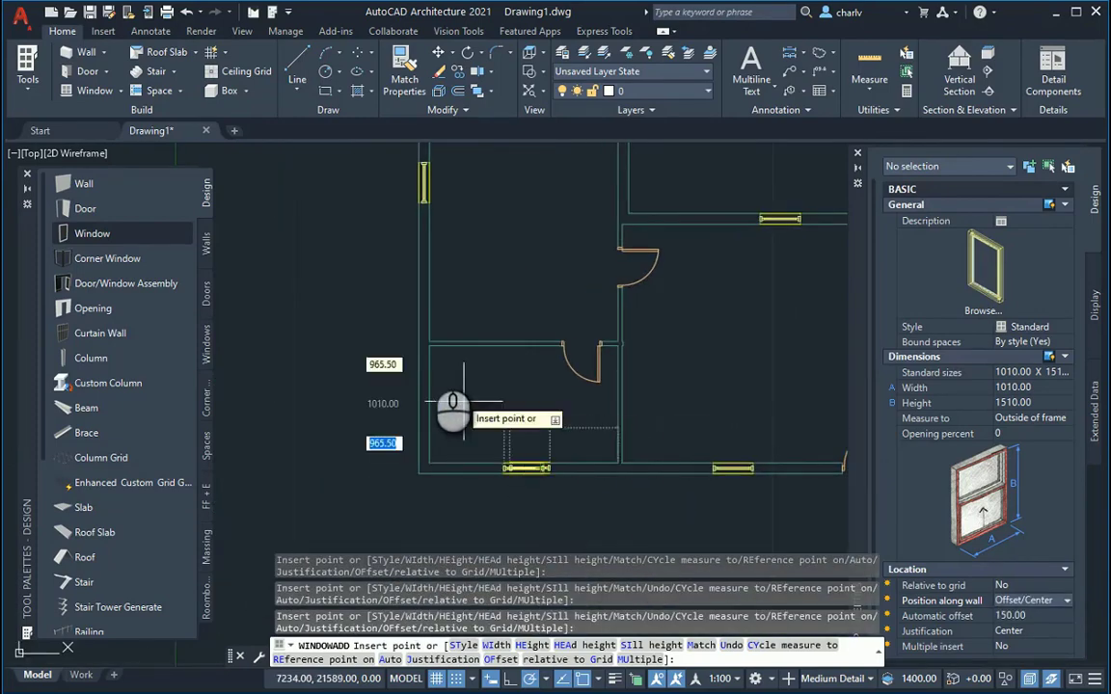
pyautogui.click(463, 400)
pyautogui.scroll(-3, 395, 357)
pyautogui.press('Return')
pyautogui.moveTo(399, 313); pyautogui.dragTo(365, 375, button='middle')
pyautogui.press('Escape')
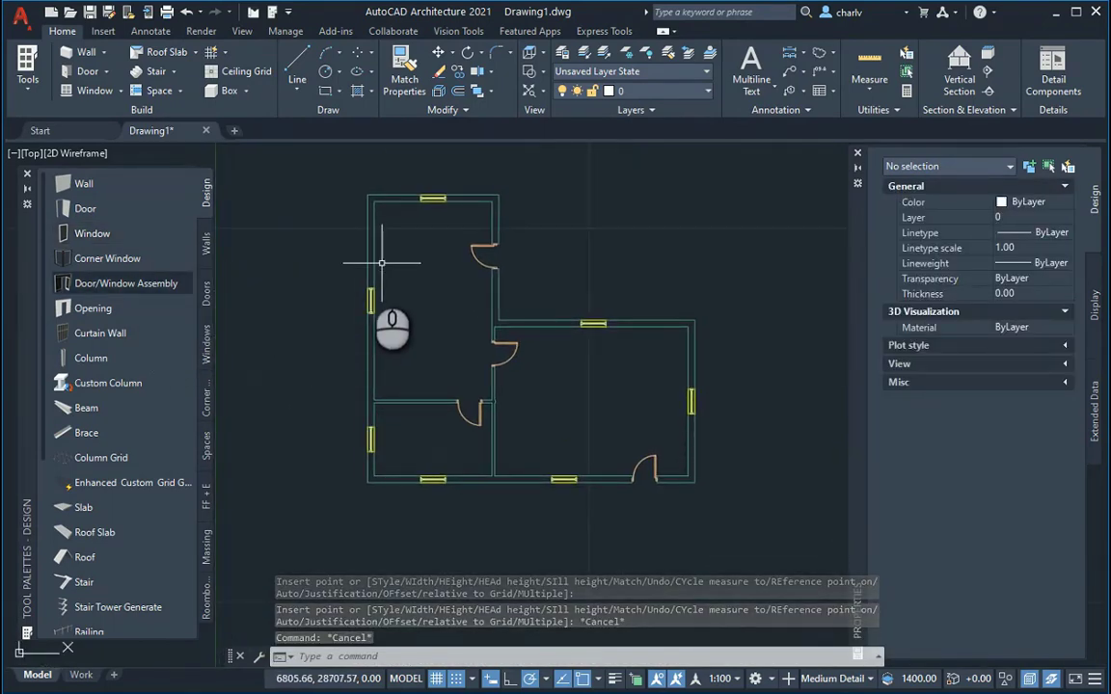
# Step: Generate Standard spaces in the top-left, lower-left and right rooms
pyautogui.scroll(2, 359, 280)
pyautogui.scroll(-2, 351, 287)
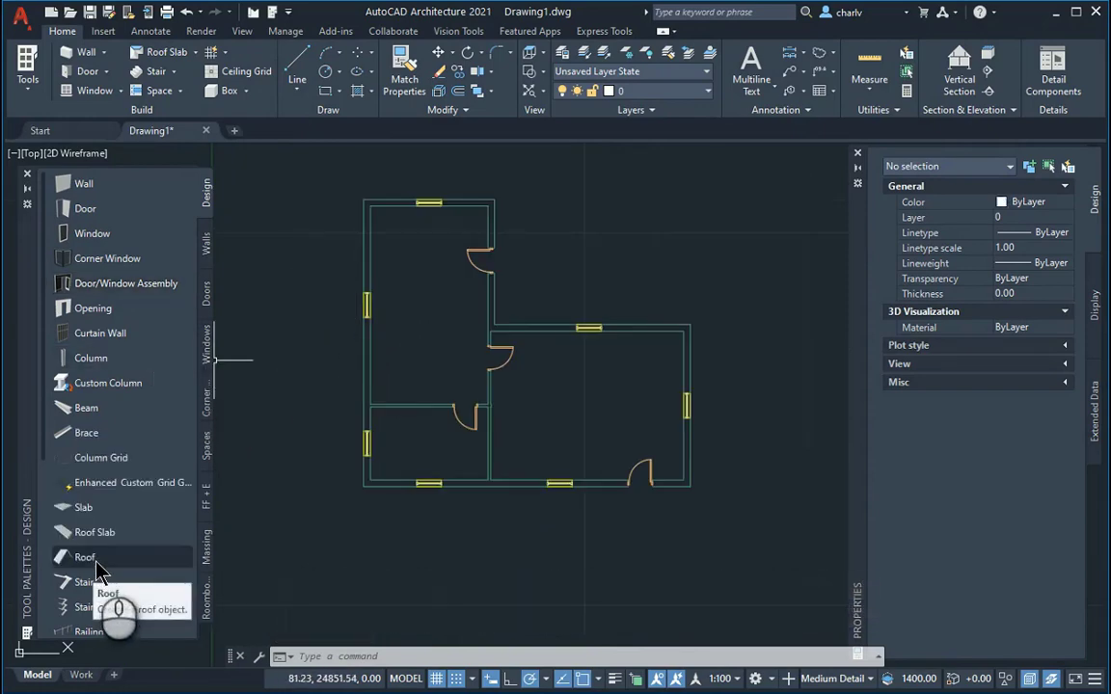
pyautogui.scroll(-3, 100, 569)
pyautogui.scroll(-3, 100, 569)
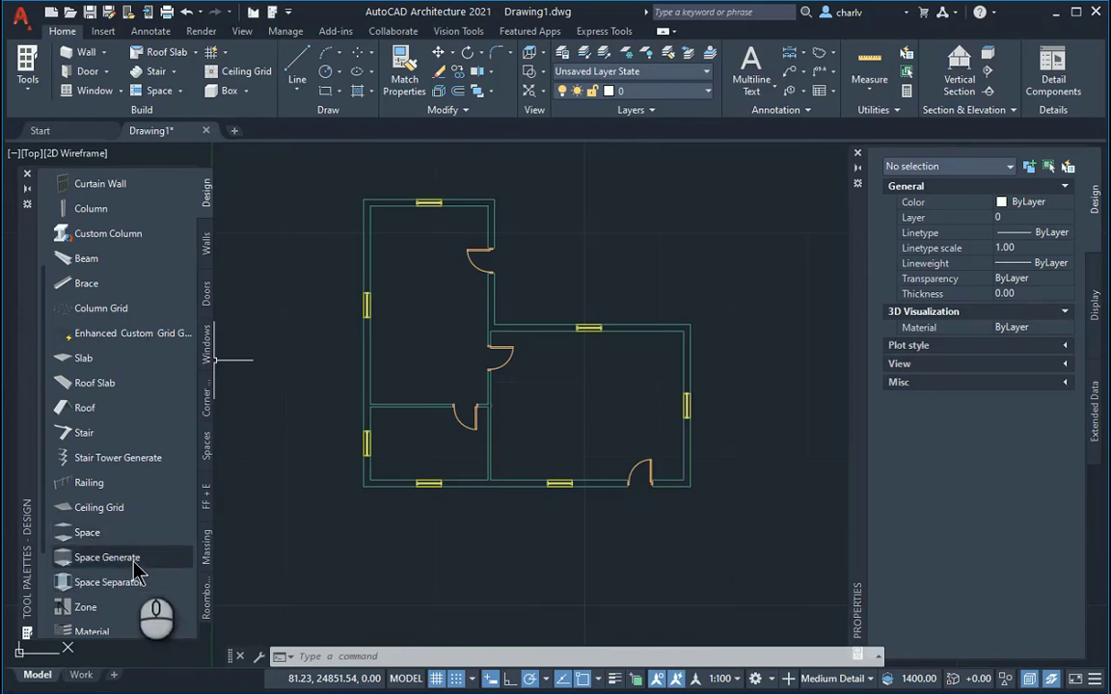
pyautogui.click(132, 561)
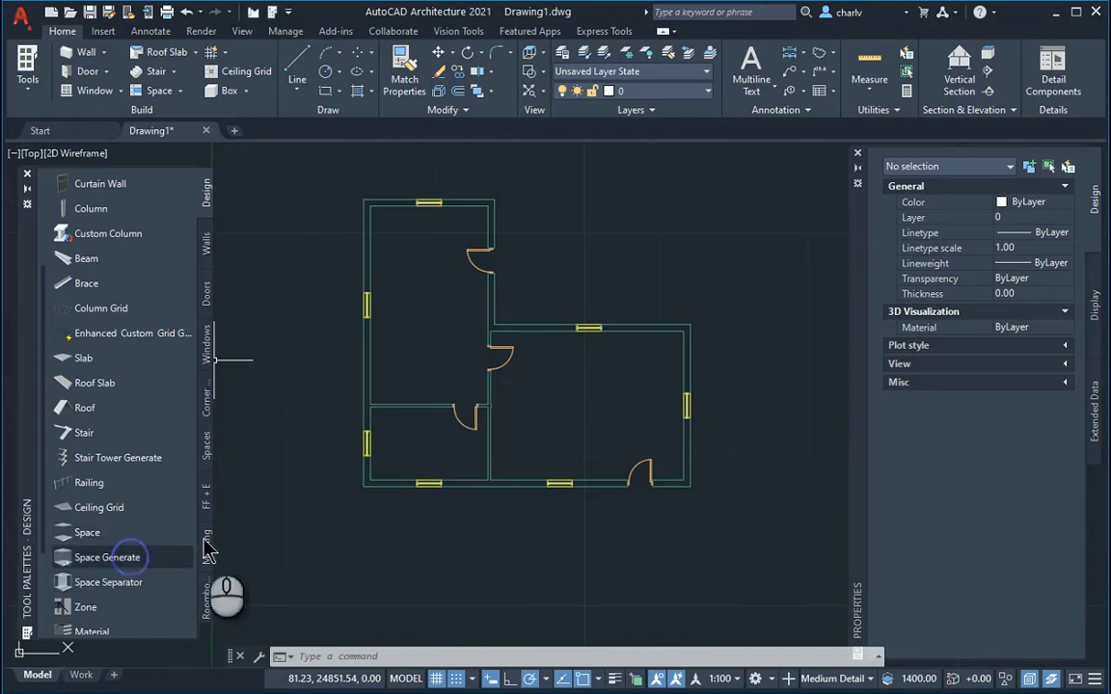
pyautogui.click(439, 292)
pyautogui.click(431, 441)
pyautogui.click(564, 413)
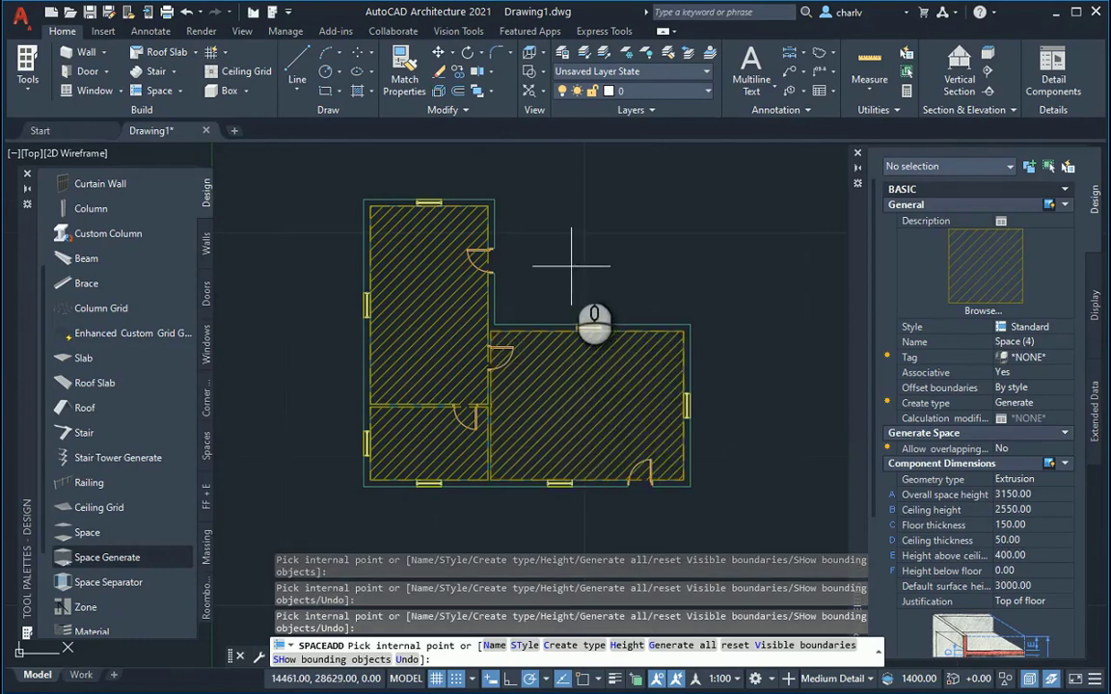
pyautogui.press('Escape')
# Step: Name the top-left room's space 'Entrance'
pyautogui.click(433, 282)
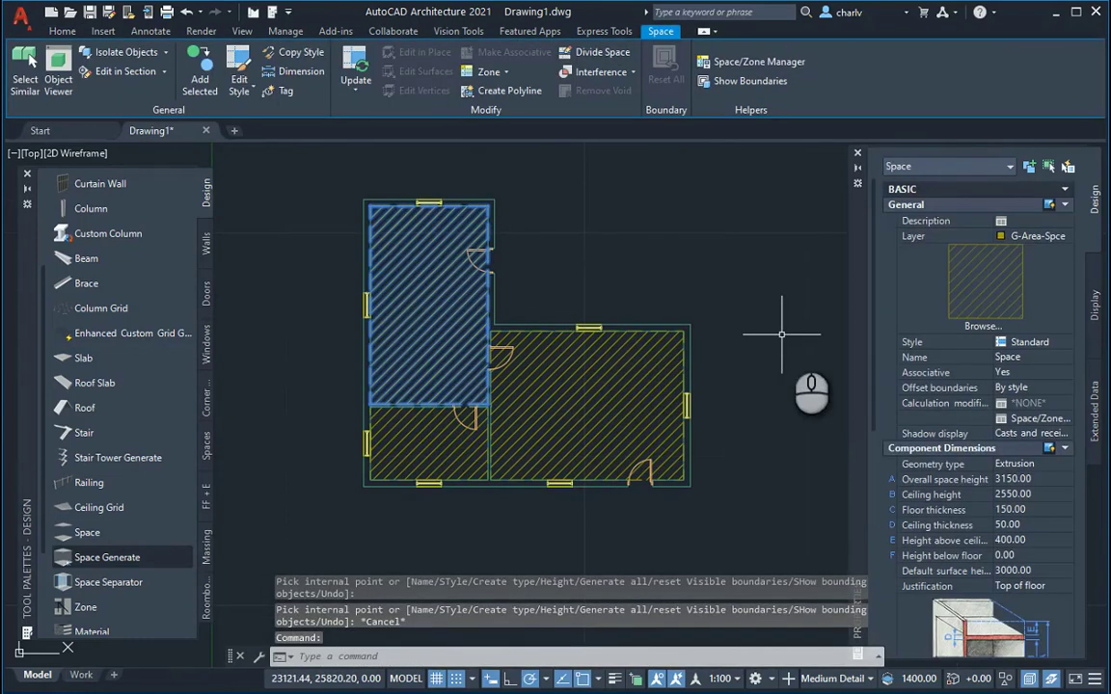
pyautogui.write('Entrance')
pyautogui.click(1041, 372)
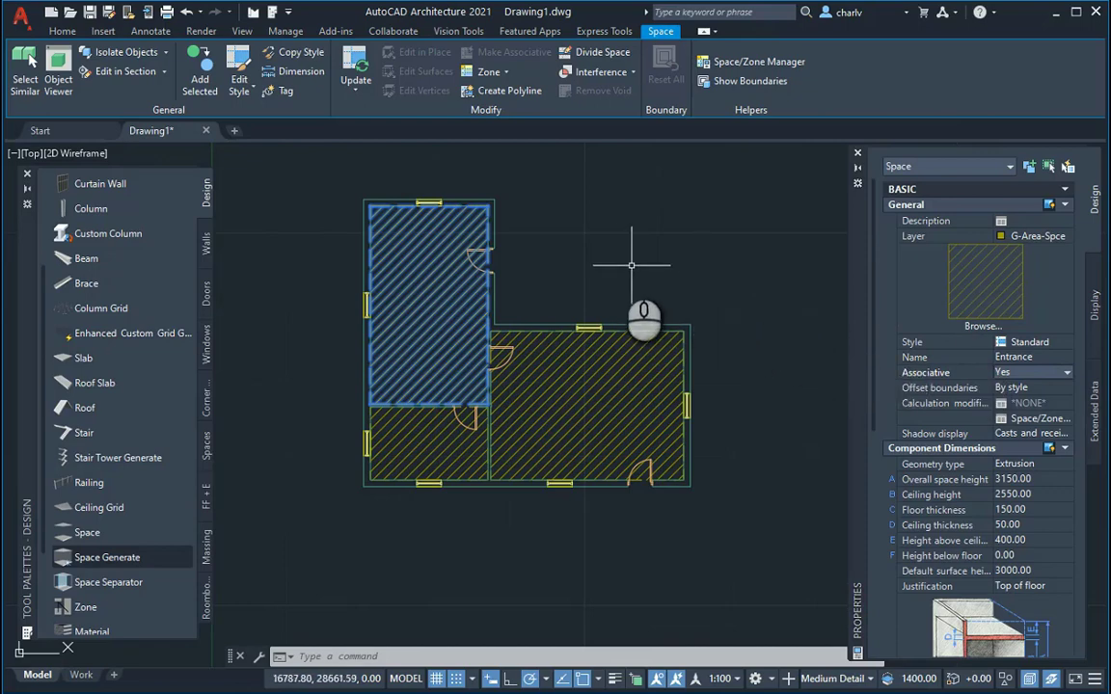
pyautogui.press('Escape')
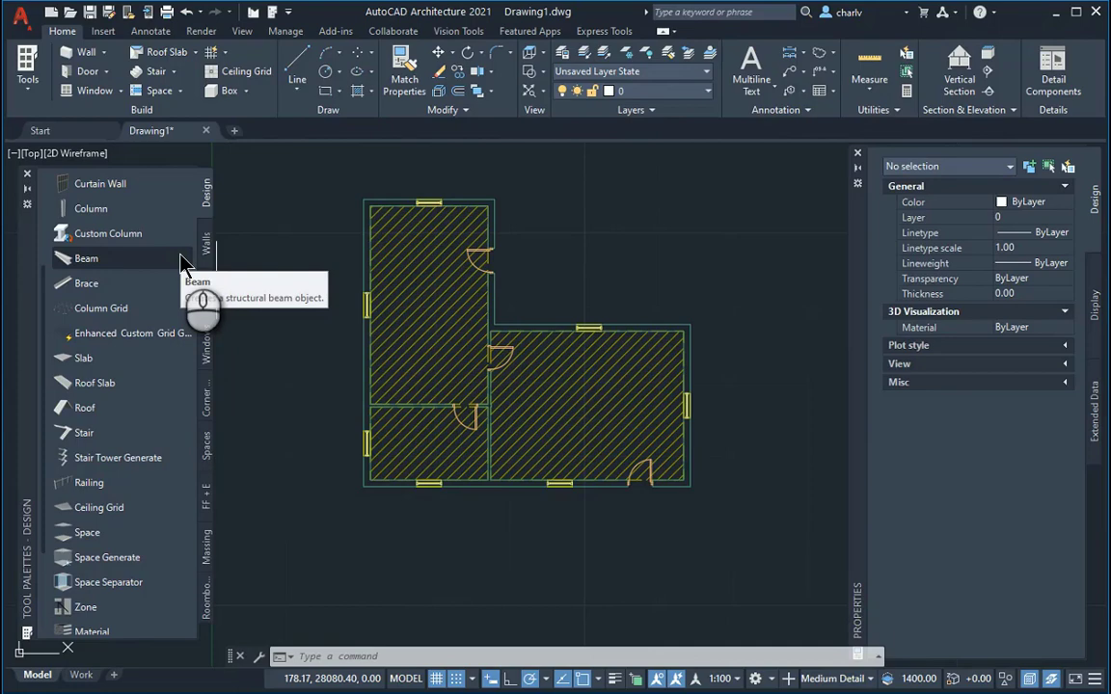
# Step: Start a Standard slab 250 thick with Justify changed from Slopeline to Top
pyautogui.click(121, 362)
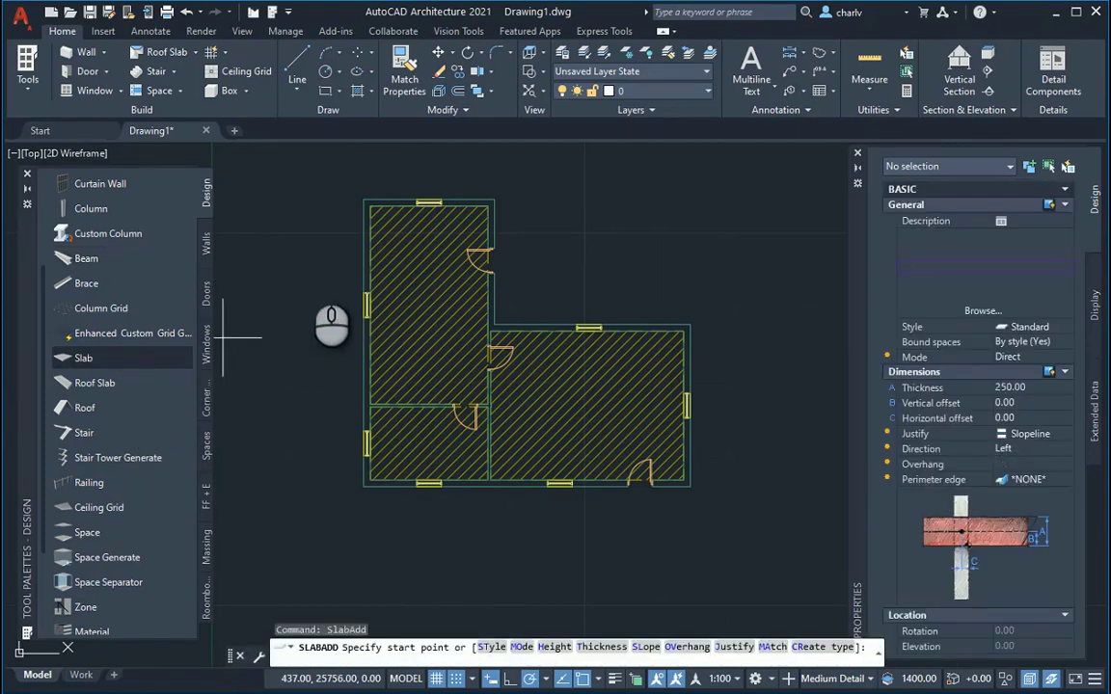
pyautogui.click(1045, 391)
pyautogui.click(1066, 438)
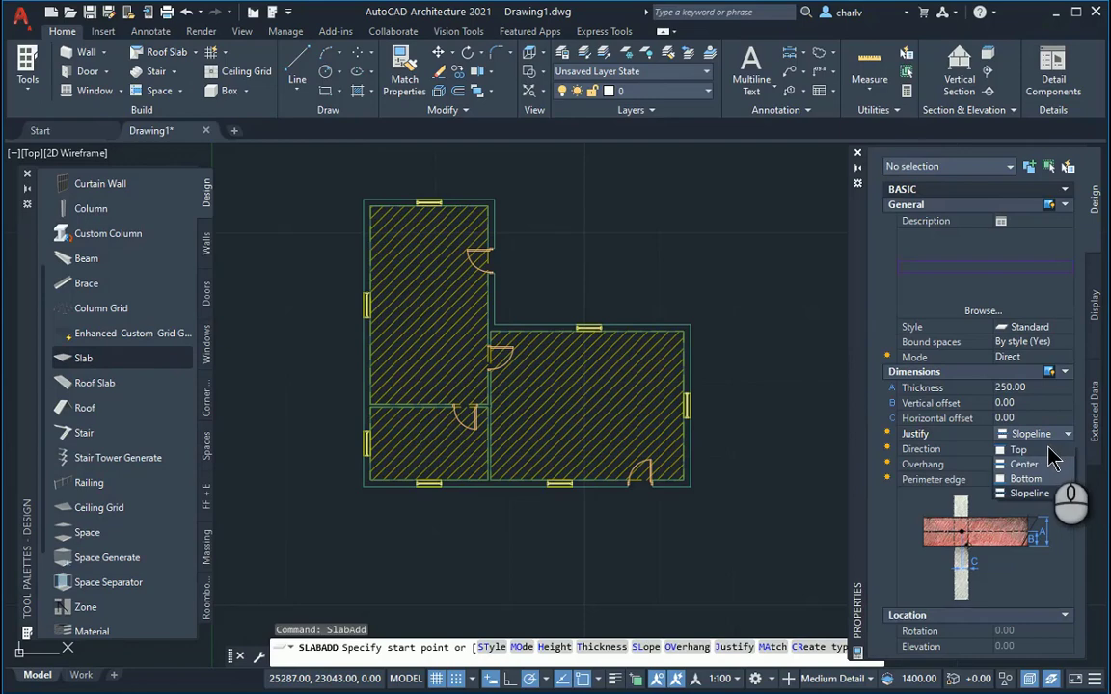
pyautogui.click(1048, 450)
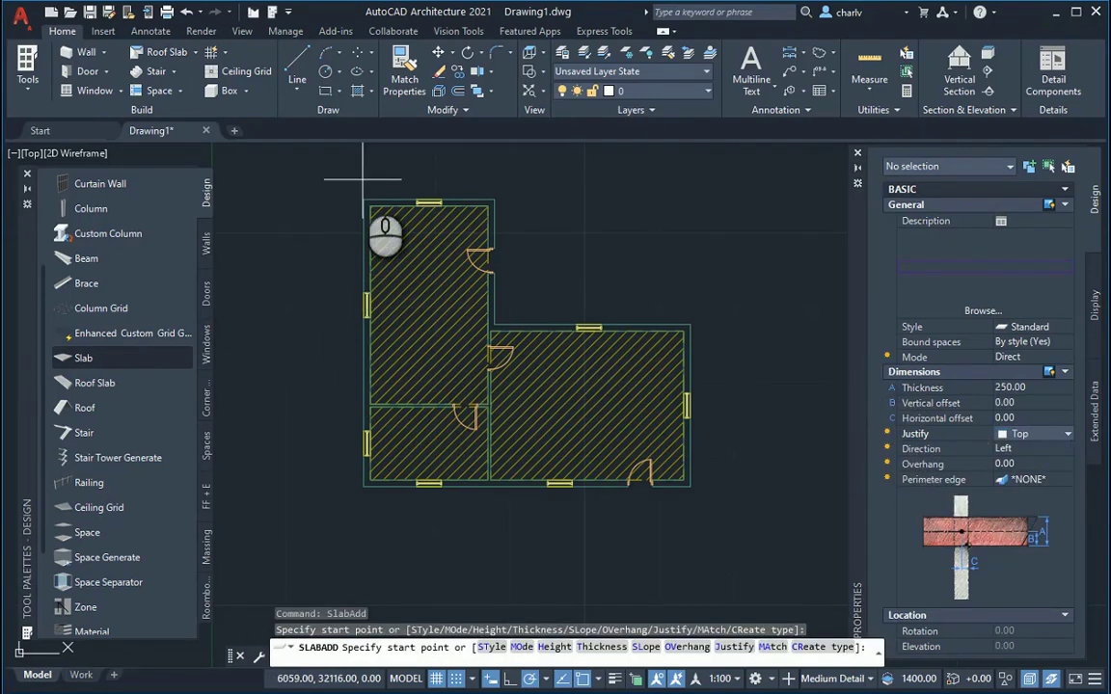
# Step: Trace the slab from the plan's top-left corner along the upper room to the top-right wall corner
pyautogui.scroll(2, 362, 179)
pyautogui.click(373, 216)
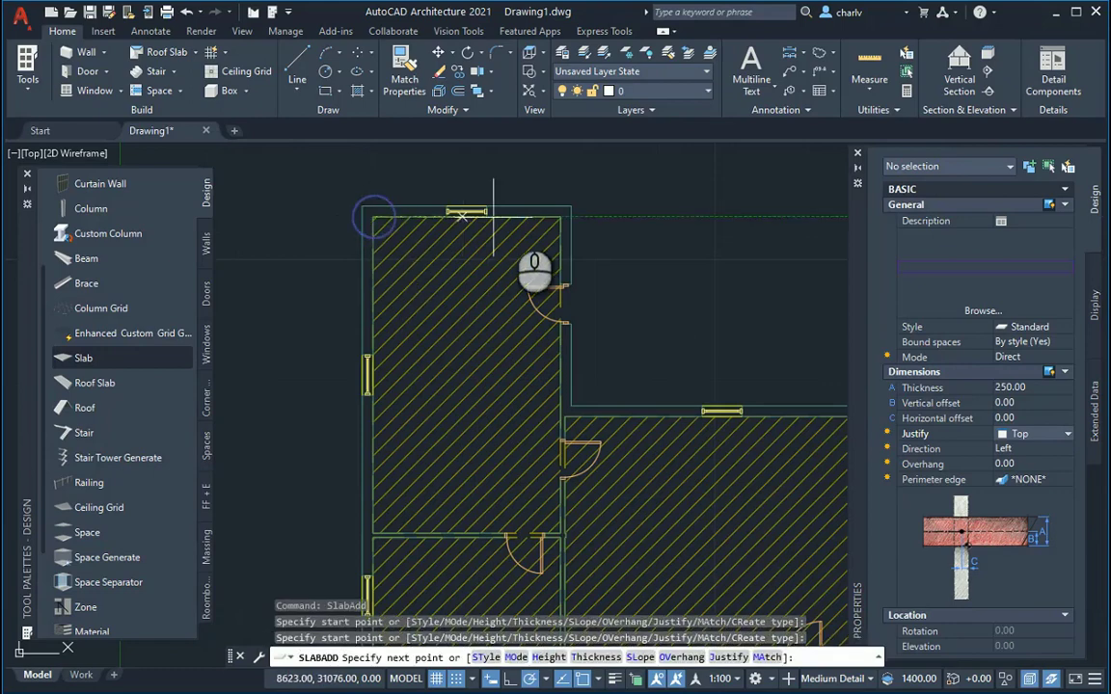
pyautogui.click(557, 214)
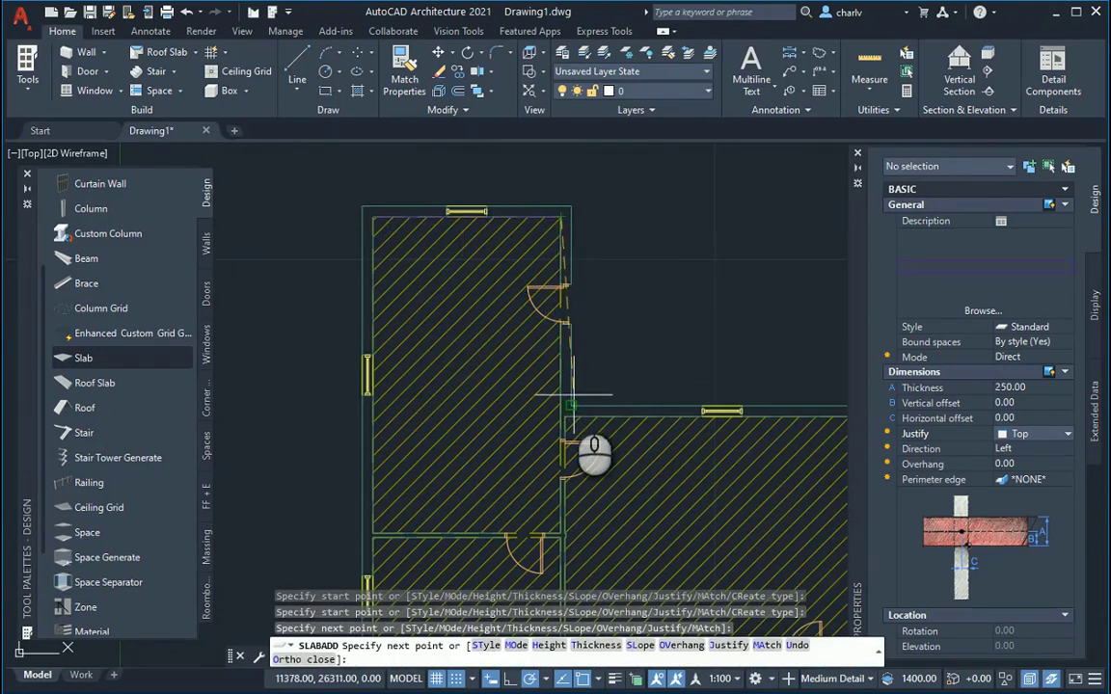
pyautogui.scroll(3, 560, 410)
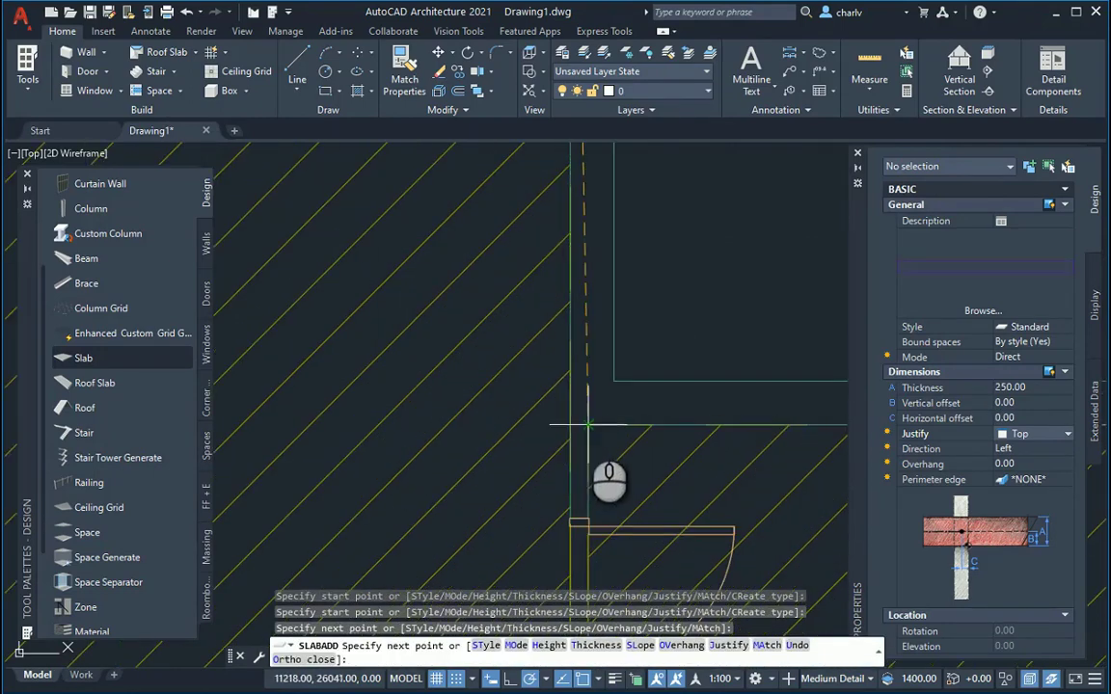
pyautogui.click(570, 422)
pyautogui.scroll(-3, 598, 415)
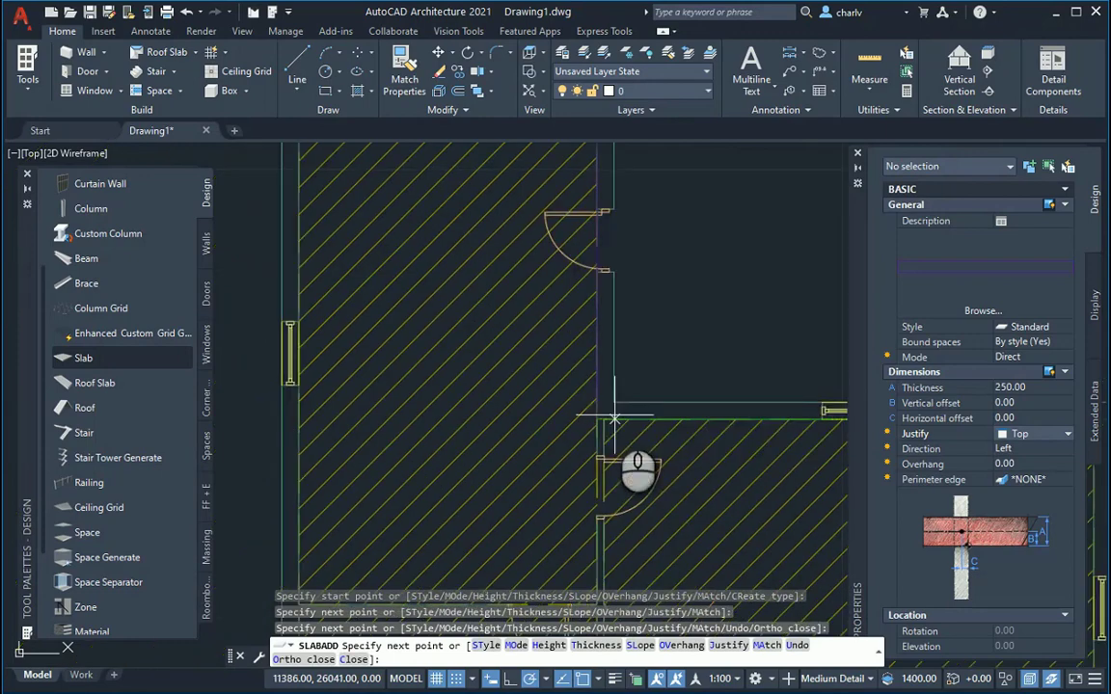
pyautogui.click(650, 333)
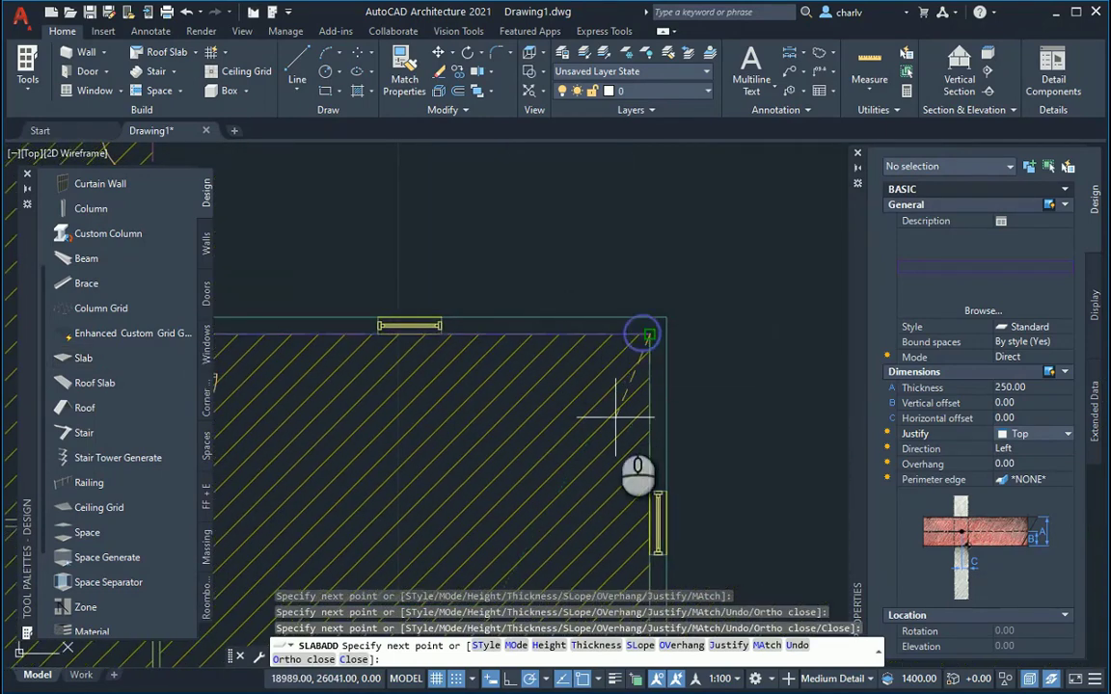
# Step: Continue the slab to the bottom-right corner and back to the top-left, closing the outline
pyautogui.moveTo(675, 598); pyautogui.dragTo(731, 321, button='middle')
pyautogui.click(721, 435)
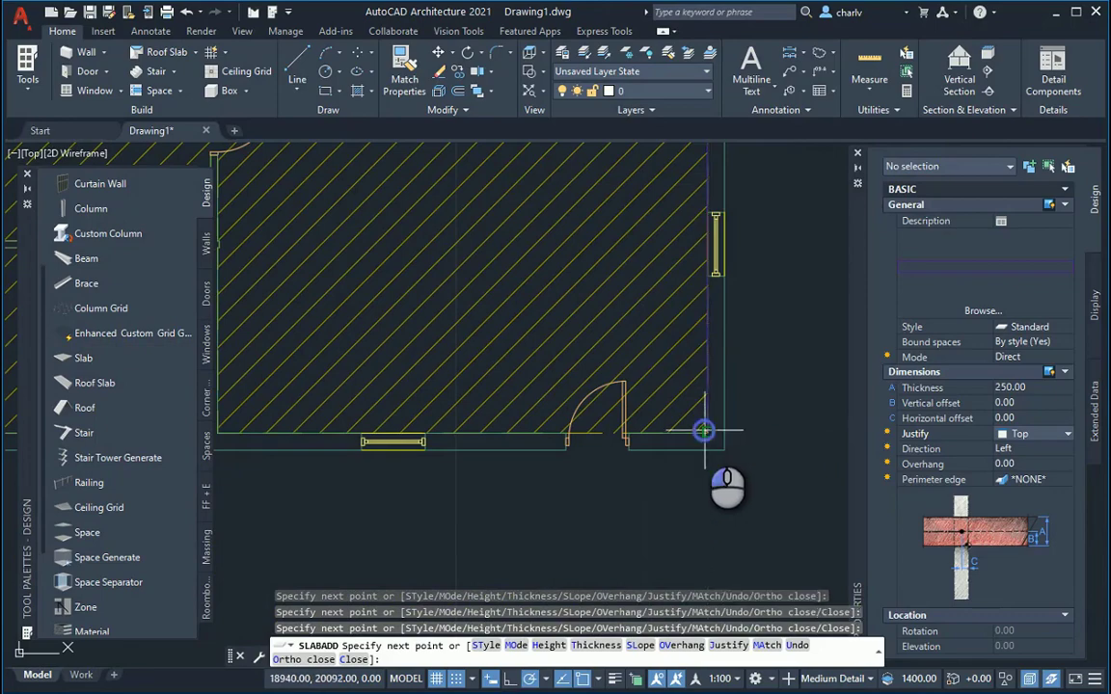
pyautogui.scroll(-5, 675, 424)
pyautogui.scroll(3, 482, 436)
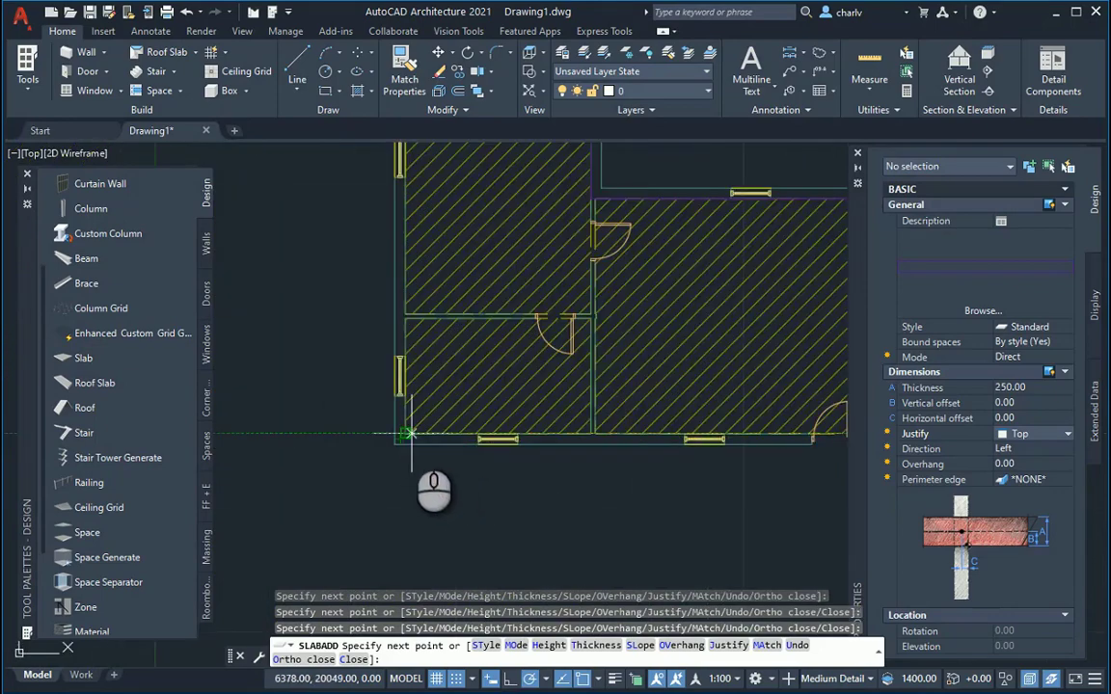
pyautogui.scroll(-3, 409, 434)
pyautogui.scroll(3, 429, 328)
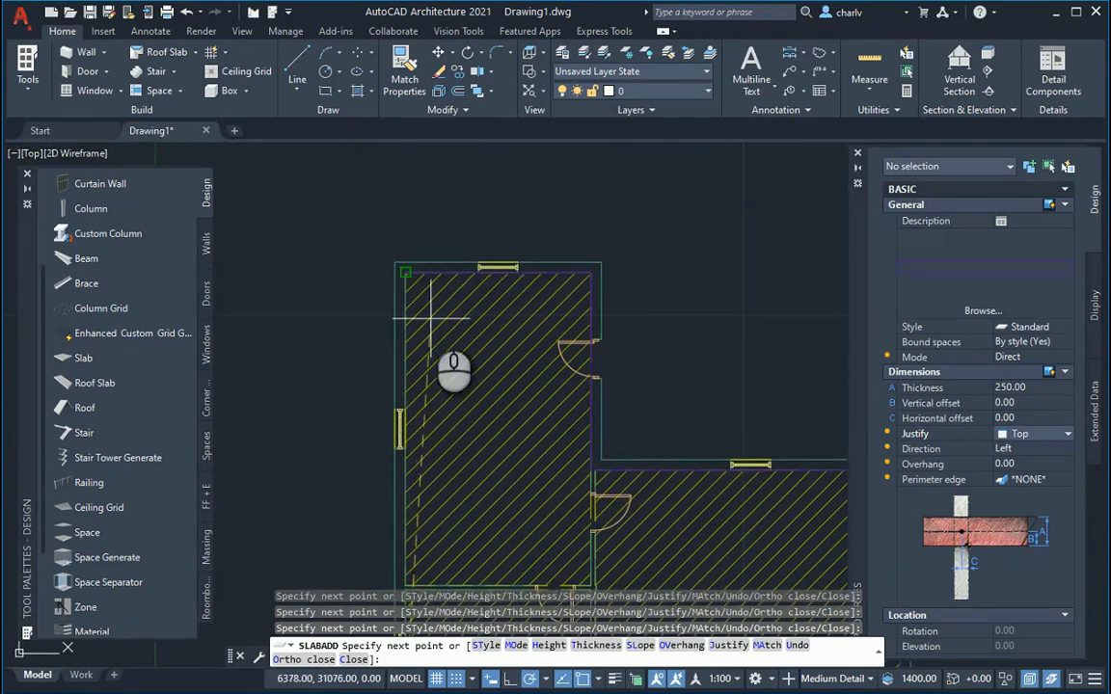
pyautogui.click(407, 271)
pyautogui.write('u')
pyautogui.press('Return')
pyautogui.scroll(-3, 347, 183)
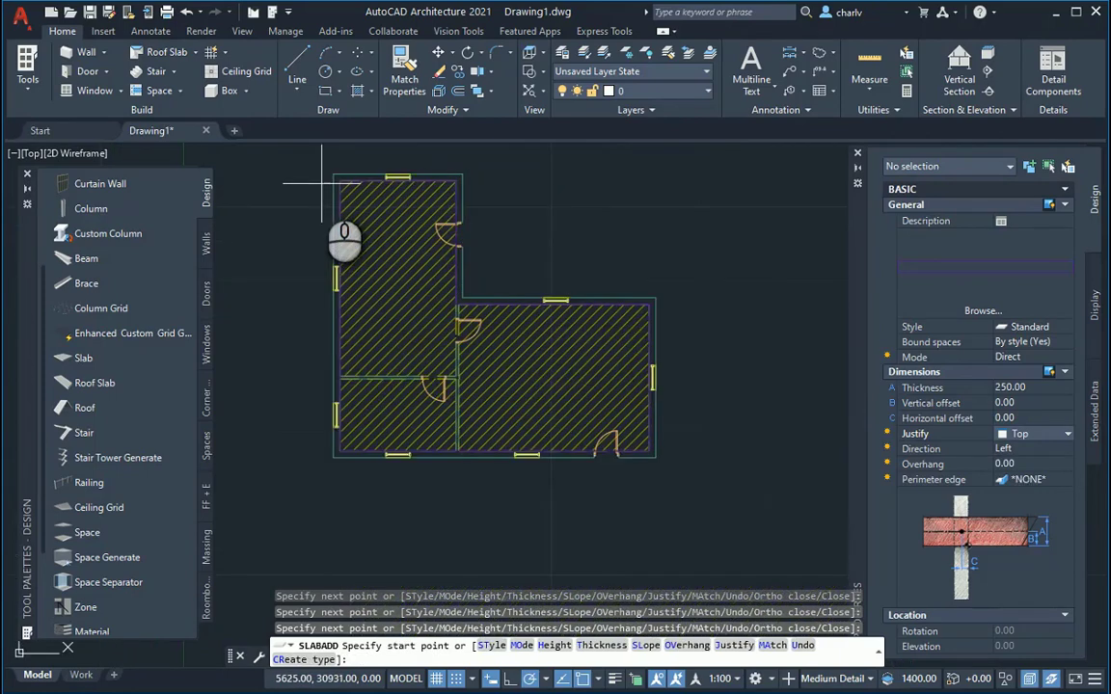
# Step: Begin a 200-thick single-slope roof with a 300 overhang and 45° slope
pyautogui.click(85, 408)
pyautogui.moveTo(253, 237); pyautogui.dragTo(249, 288, button='middle')
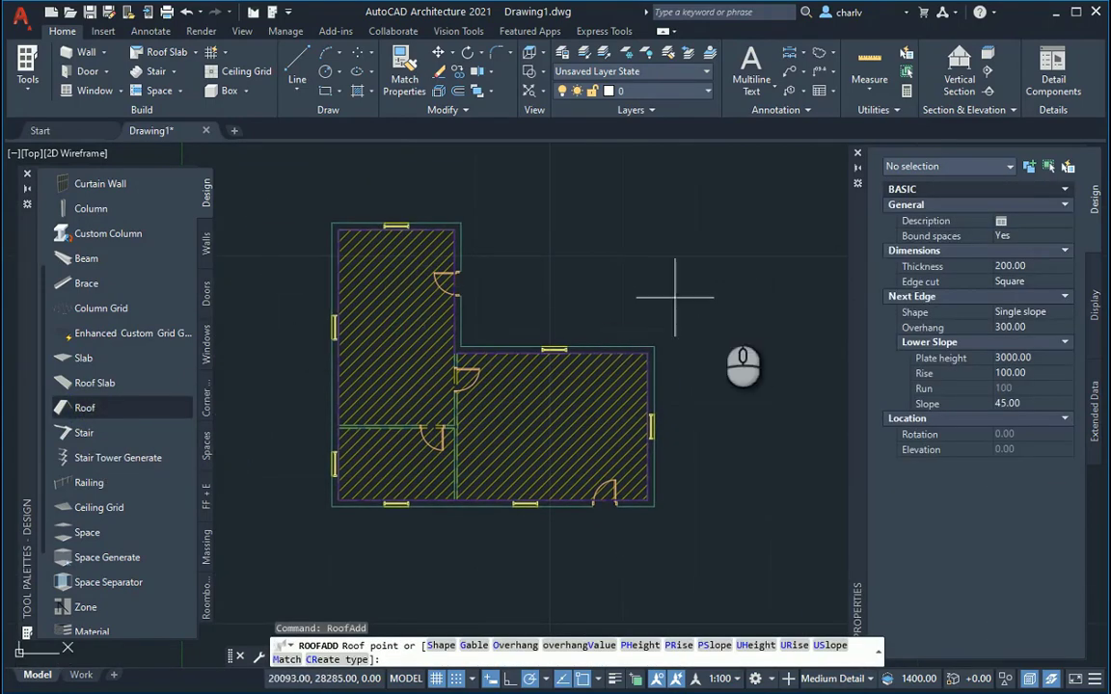
pyautogui.click(1051, 328)
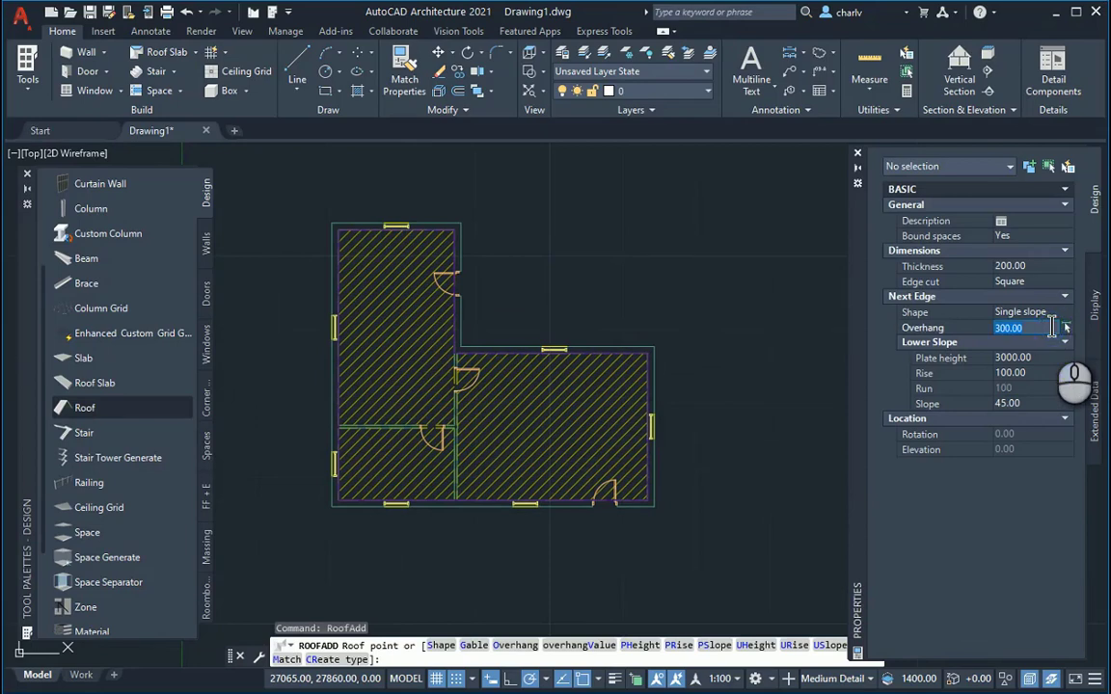
pyautogui.click(1037, 403)
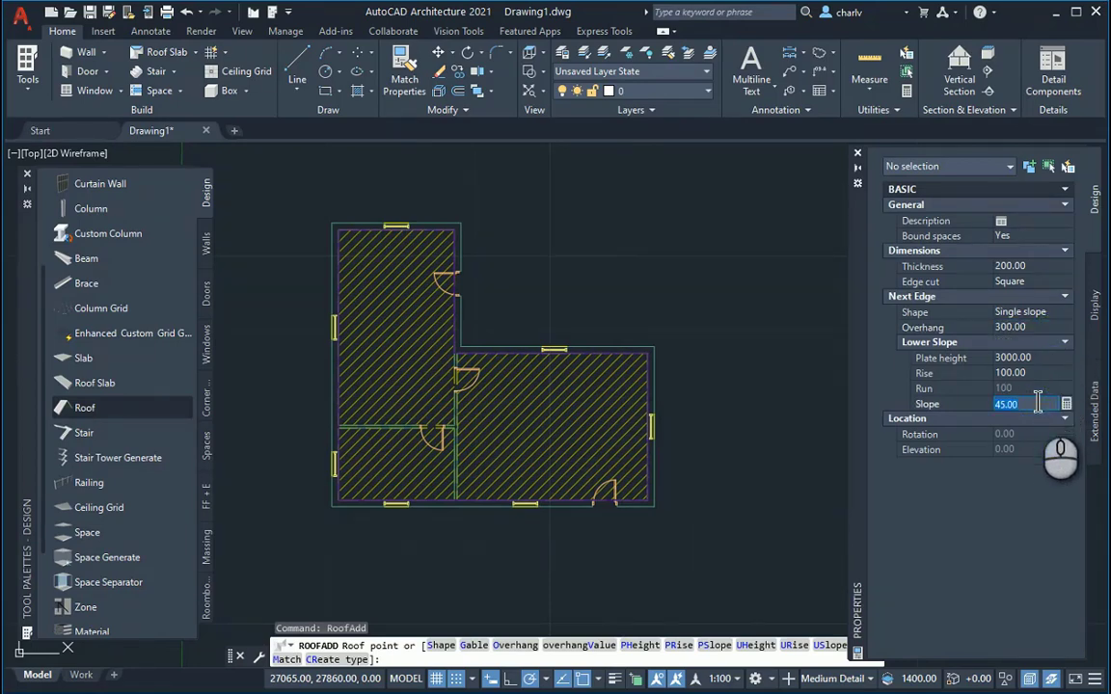
pyautogui.scroll(2, 331, 221)
# Step: Trace the roof through all six L-shaped building corners, closing at the bottom-left, and finish it
pyautogui.click(330, 225)
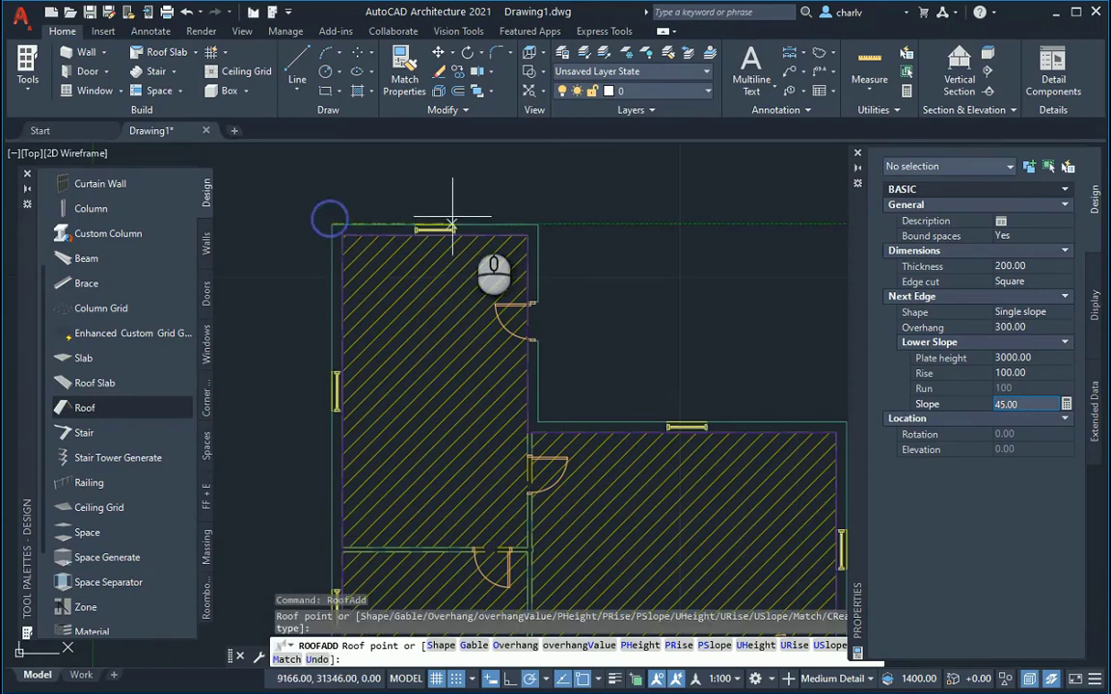
pyautogui.click(533, 225)
pyautogui.click(529, 419)
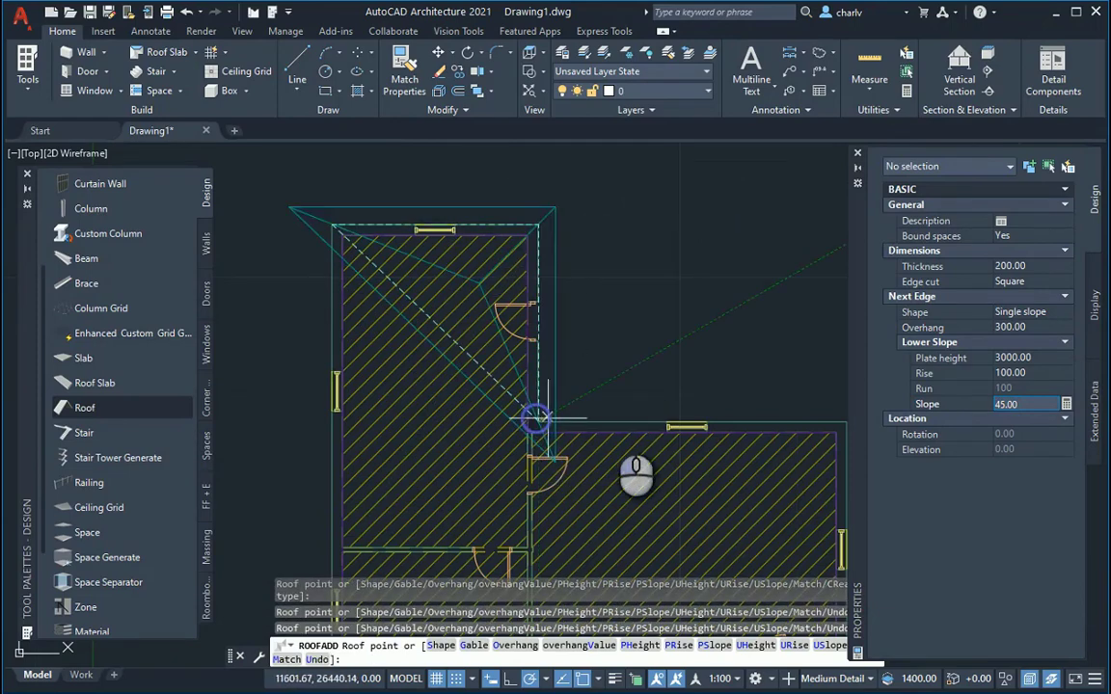
pyautogui.moveTo(704, 410); pyautogui.dragTo(508, 354, button='middle')
pyautogui.click(644, 379)
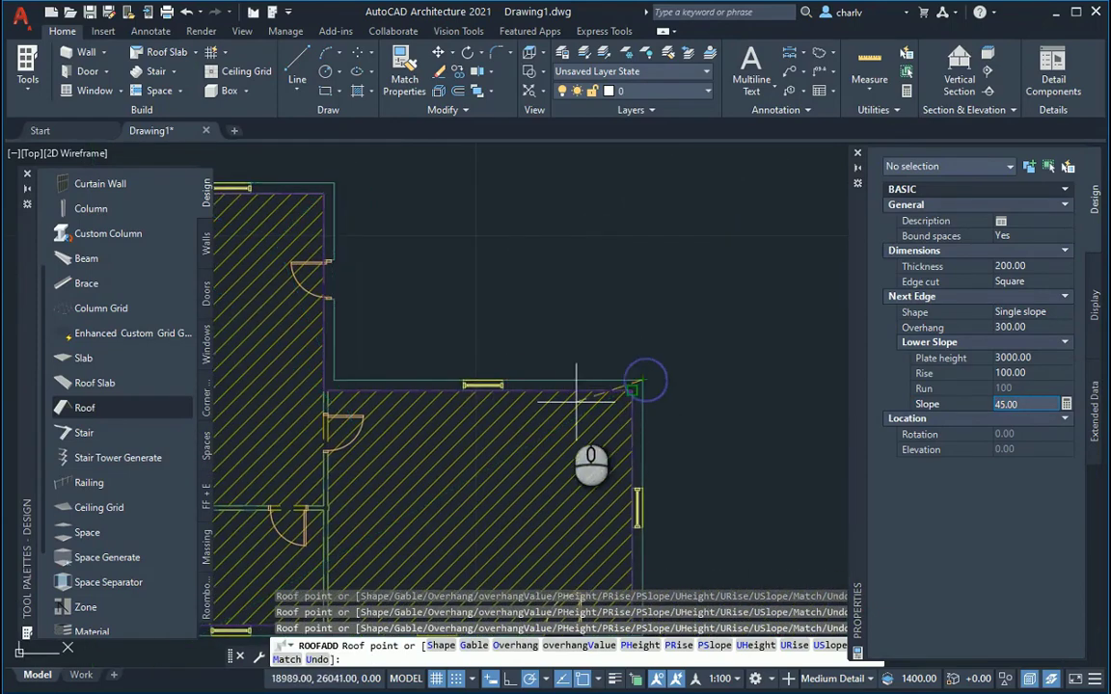
pyautogui.scroll(-2, 568, 415)
pyautogui.moveTo(563, 421); pyautogui.dragTo(584, 331, button='middle')
pyautogui.click(636, 461)
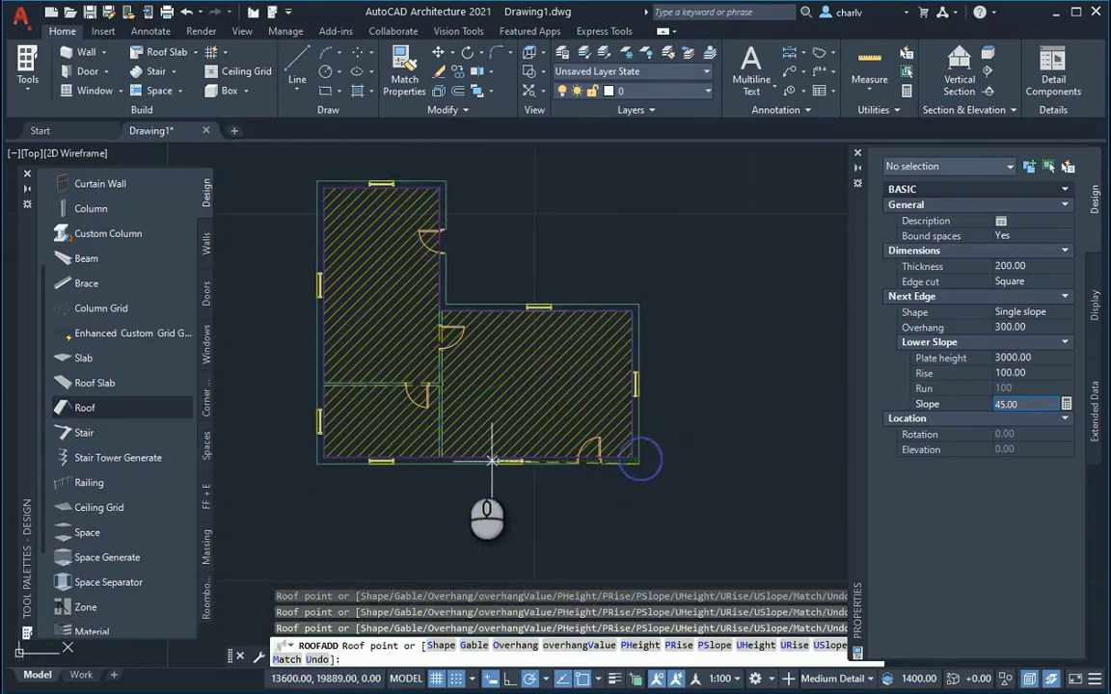
pyautogui.click(312, 467)
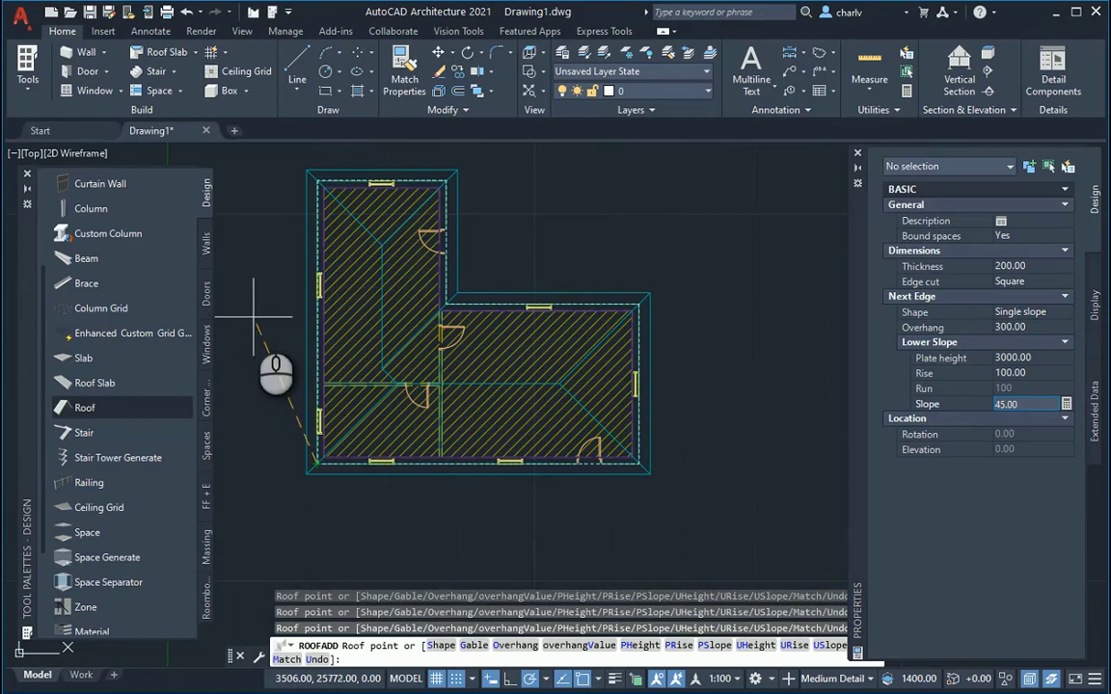
pyautogui.press('Return')
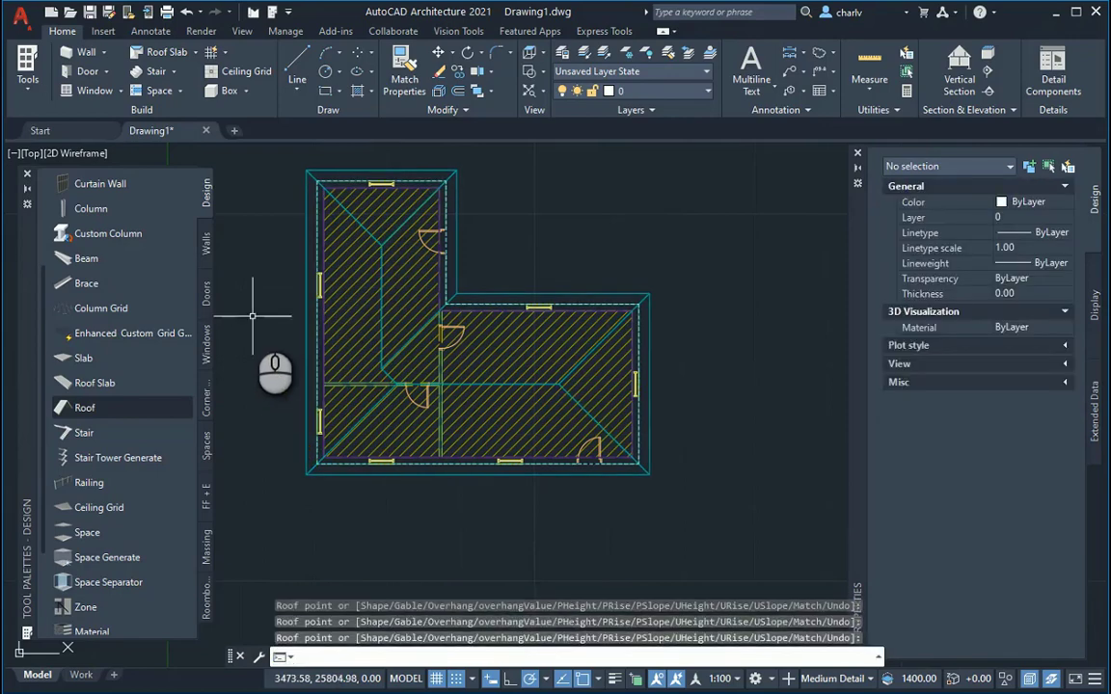
pyautogui.click(253, 315)
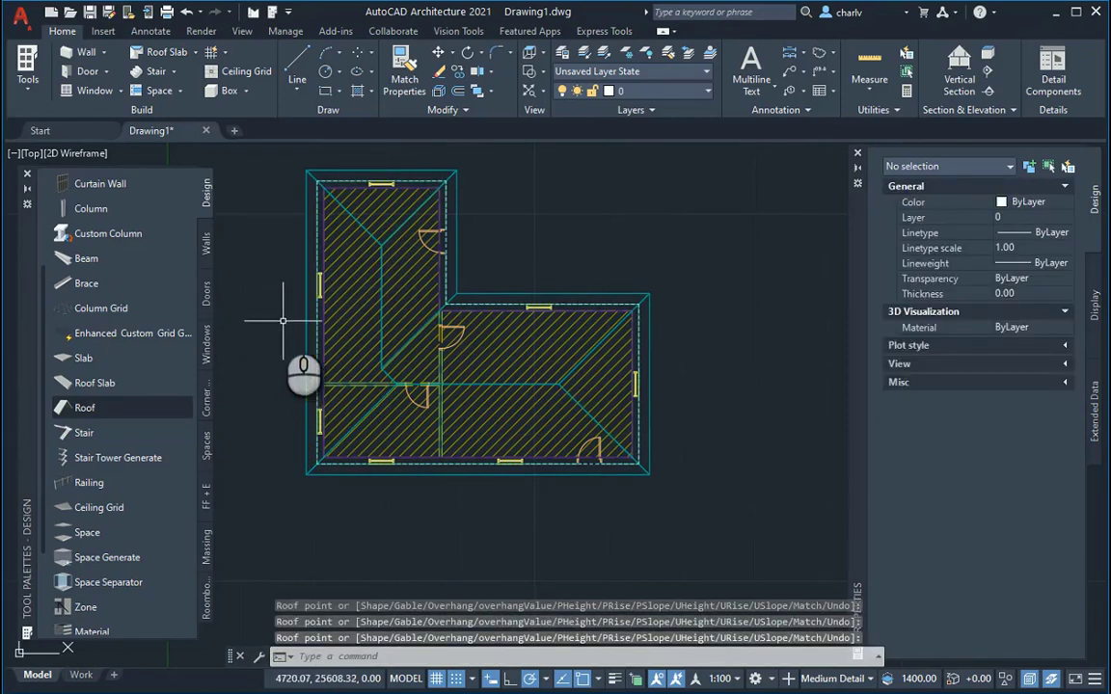
pyautogui.moveTo(278, 316); pyautogui.dragTo(308, 343, button='middle')
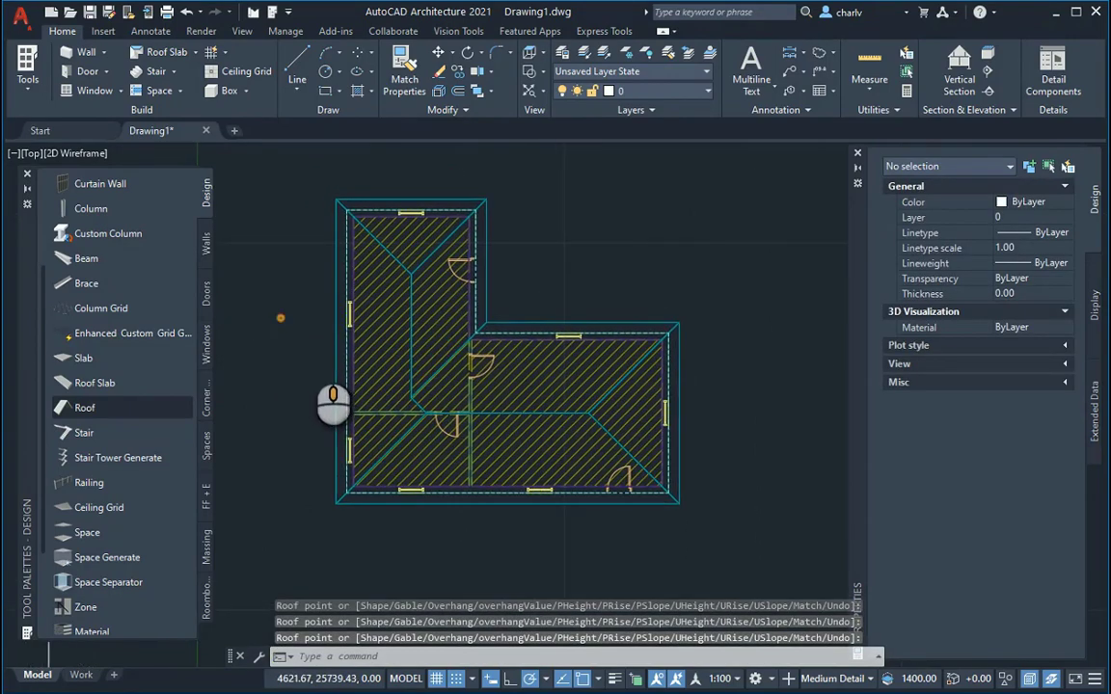
# Step: Switch the viewport to Conceptual visual style and orbit the house into a tilted 3D view
pyautogui.click(73, 152)
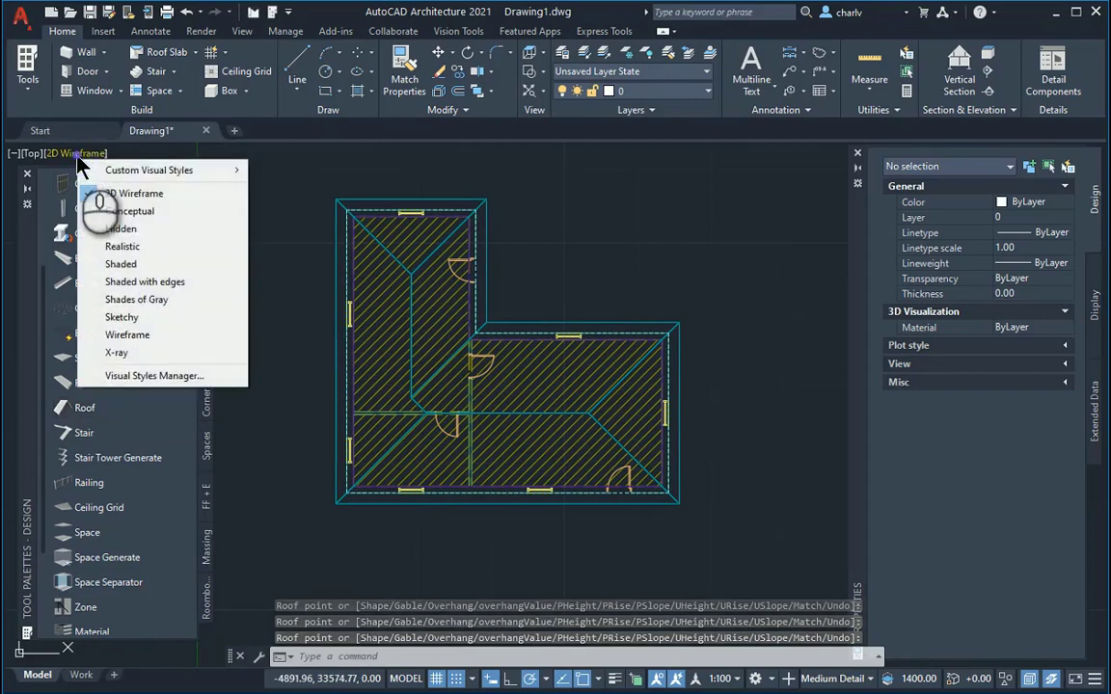
pyautogui.click(129, 214)
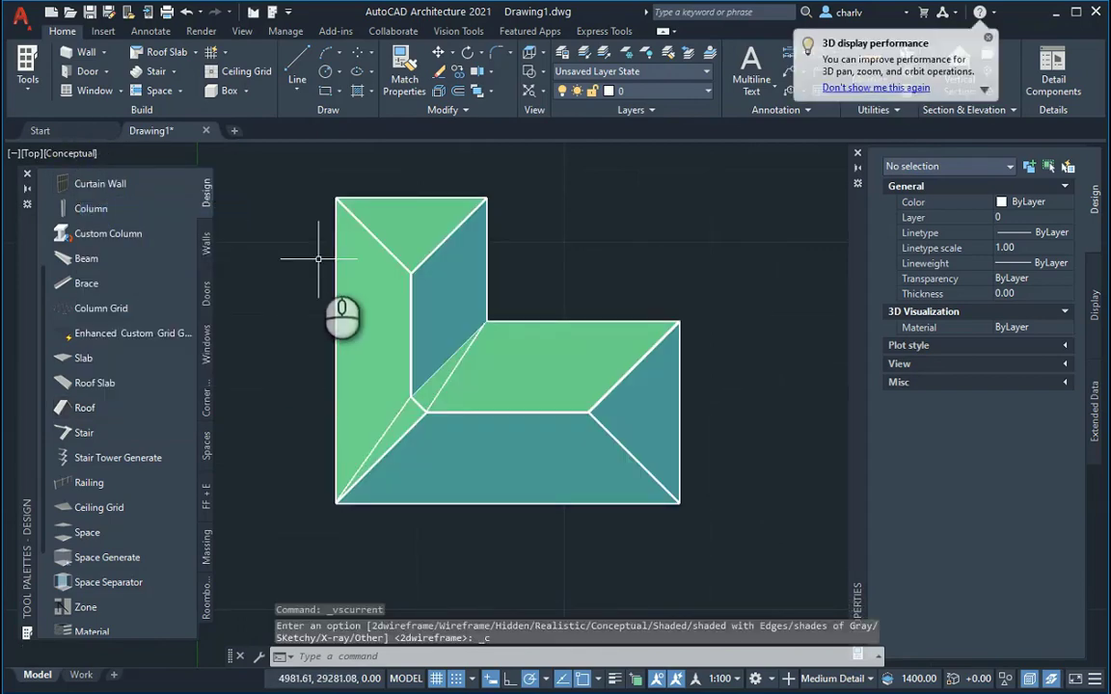
pyautogui.moveTo(322, 384)
pyautogui.keyDown('shift'); pyautogui.mouseDown(button='middle')
pyautogui.moveTo(350, 282)
pyautogui.moveTo(411, 247)
pyautogui.moveTo(513, 208)
pyautogui.moveTo(664, 213)
pyautogui.moveTo(747, 206)
pyautogui.moveTo(738, 200)
pyautogui.mouseUp(button='middle'); pyautogui.keyUp('shift')
pyautogui.moveTo(573, 225)
pyautogui.keyDown('shift'); pyautogui.mouseDown(button='middle')
pyautogui.moveTo(412, 237)
pyautogui.moveTo(429, 240)
pyautogui.moveTo(293, 191)
pyautogui.mouseUp(button='middle'); pyautogui.keyUp('shift')
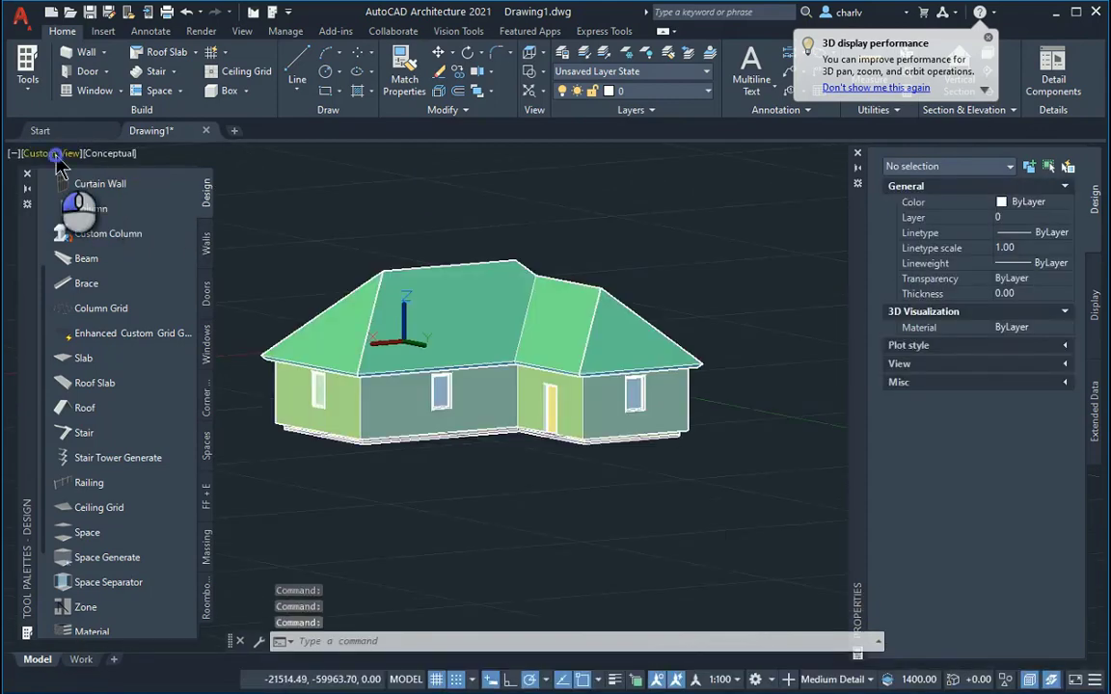
# Step: Switch to the SW Isometric view and move the house higher in the viewport
pyautogui.click(56, 154)
pyautogui.click(95, 305)
pyautogui.moveTo(291, 367); pyautogui.dragTo(805, 143, button='middle')
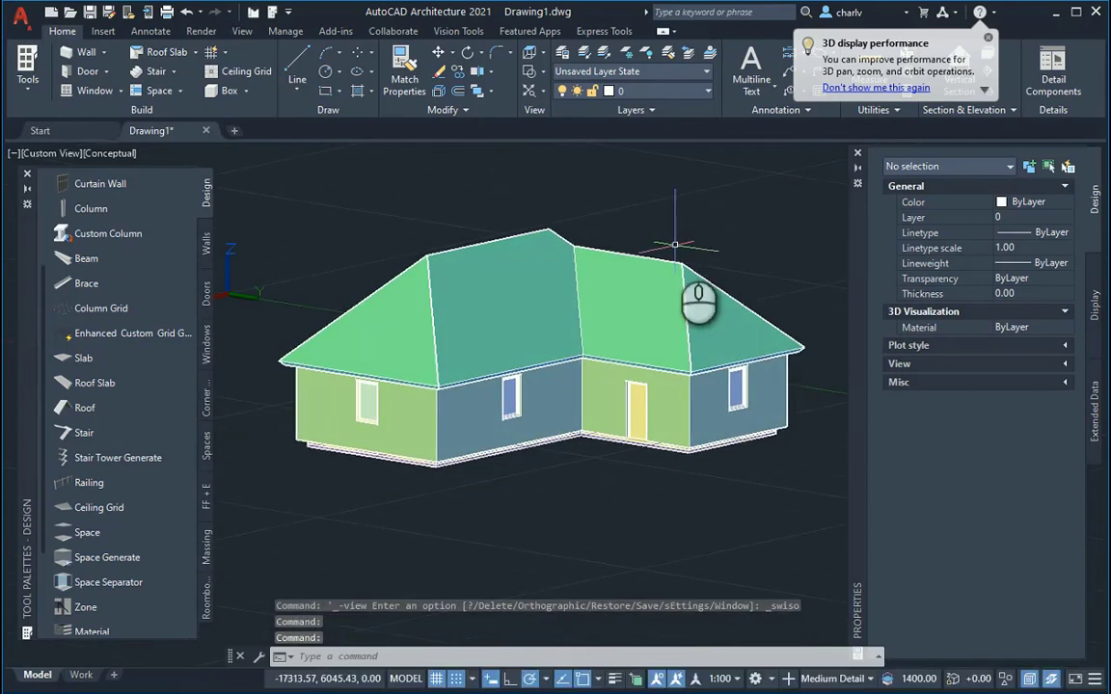